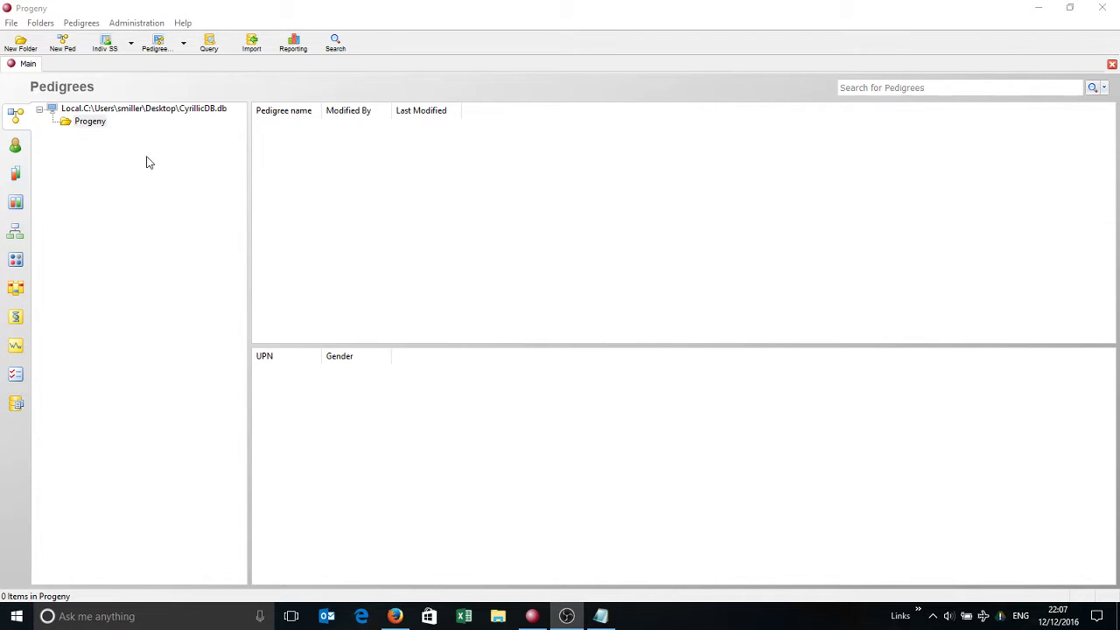
Step: Import the FAM pedigree files from the FAM folder, check the import messages and close the import module
left_click(82, 23)
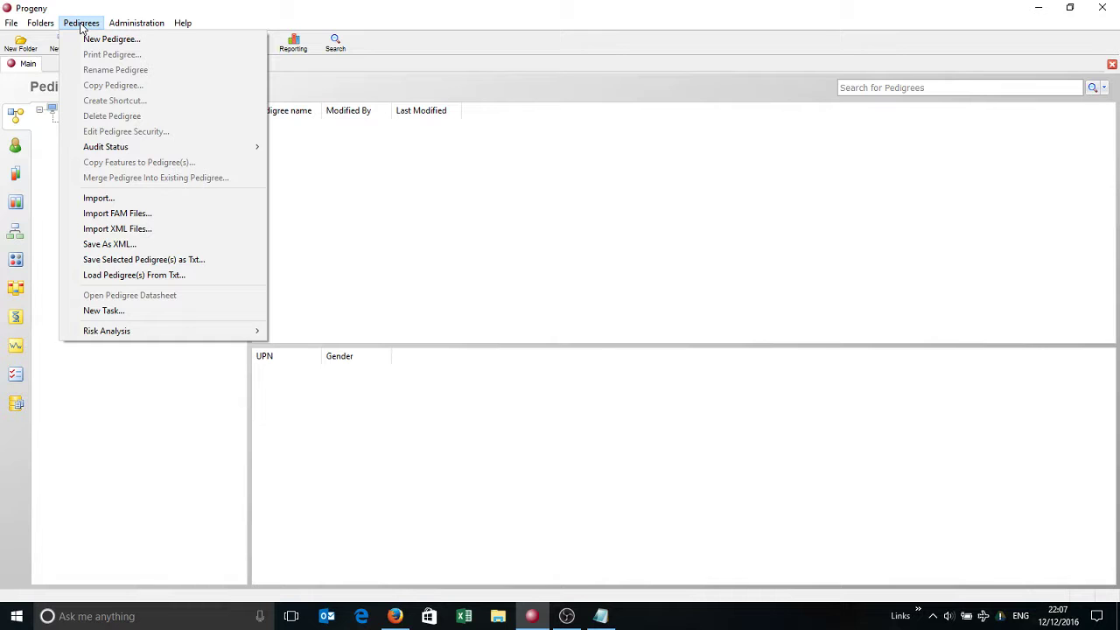
left_click(117, 219)
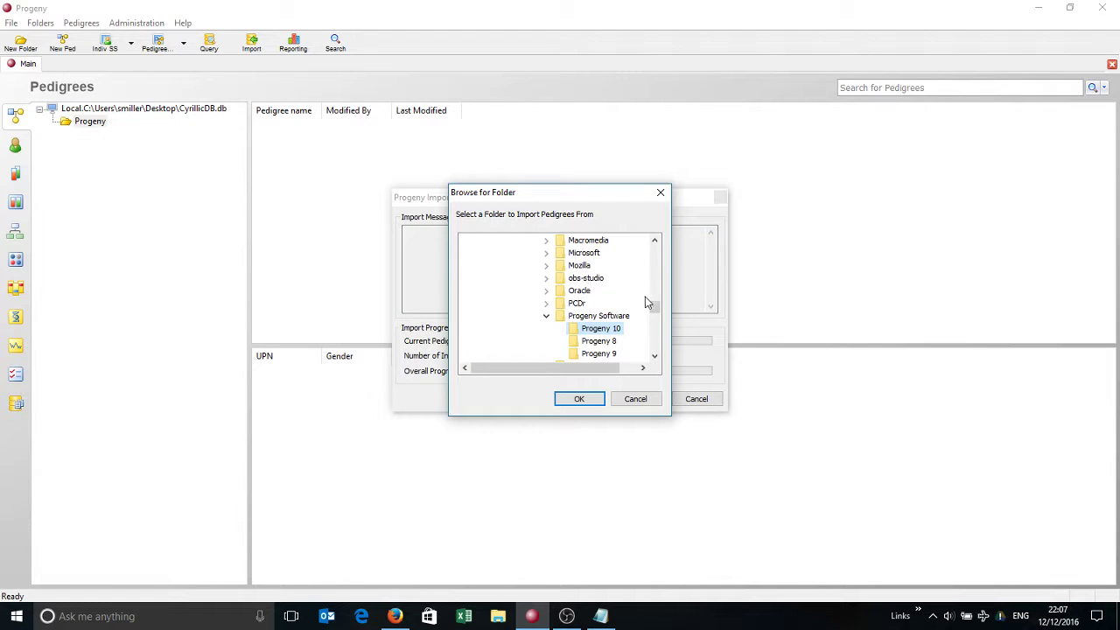
left_click_drag(655, 308, 653, 346)
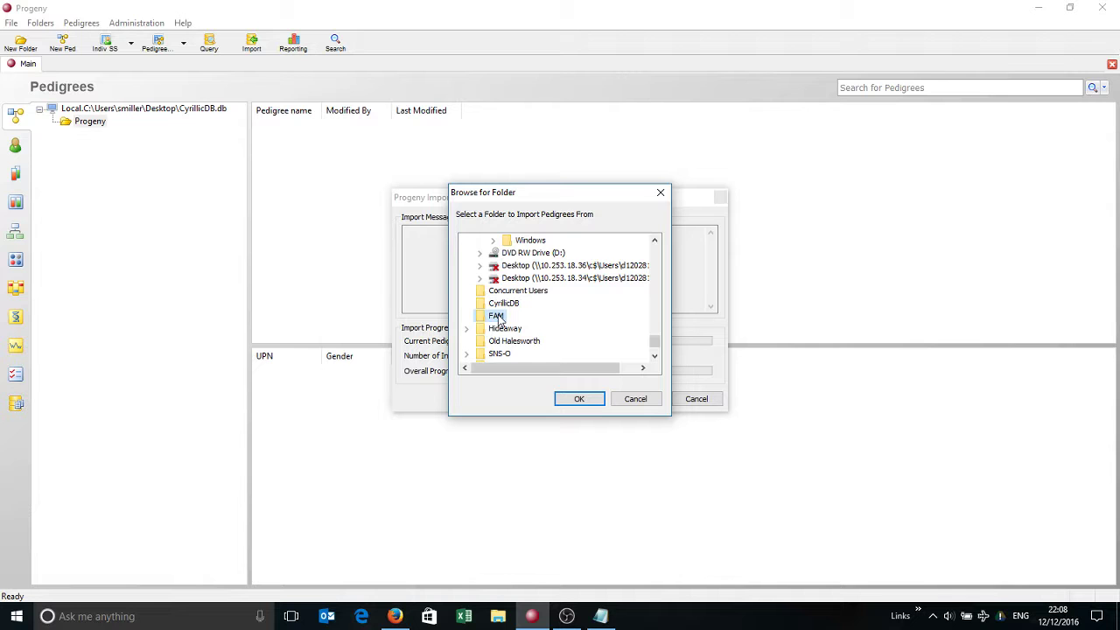
left_click(571, 398)
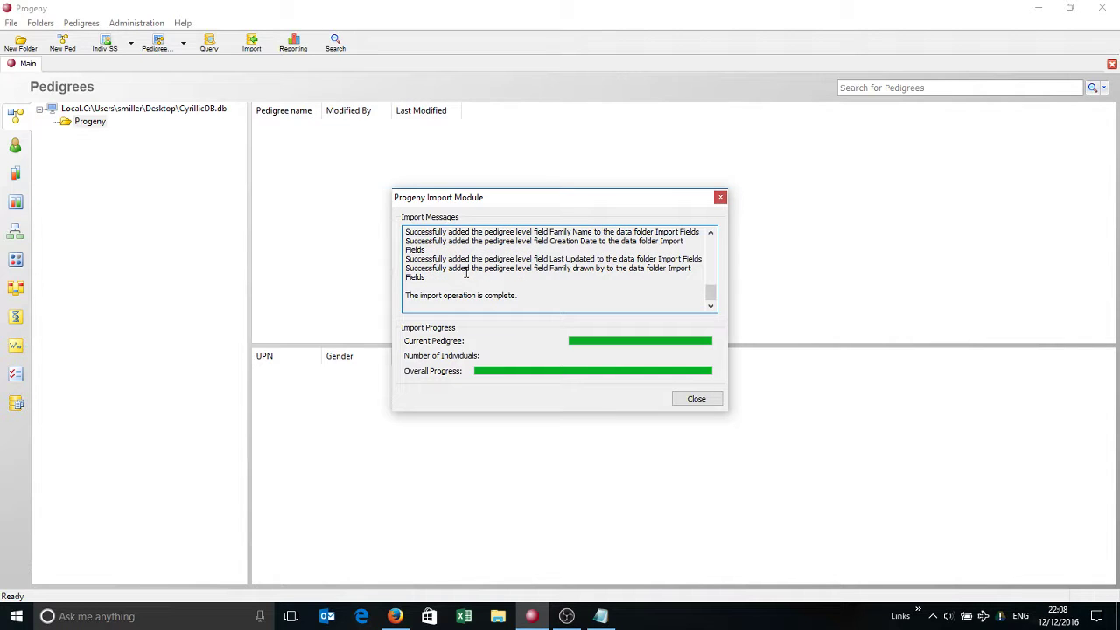
mouse_move(711, 293)
left_mouse_down()
mouse_move(711, 243)
mouse_move(707, 287)
left_mouse_up()
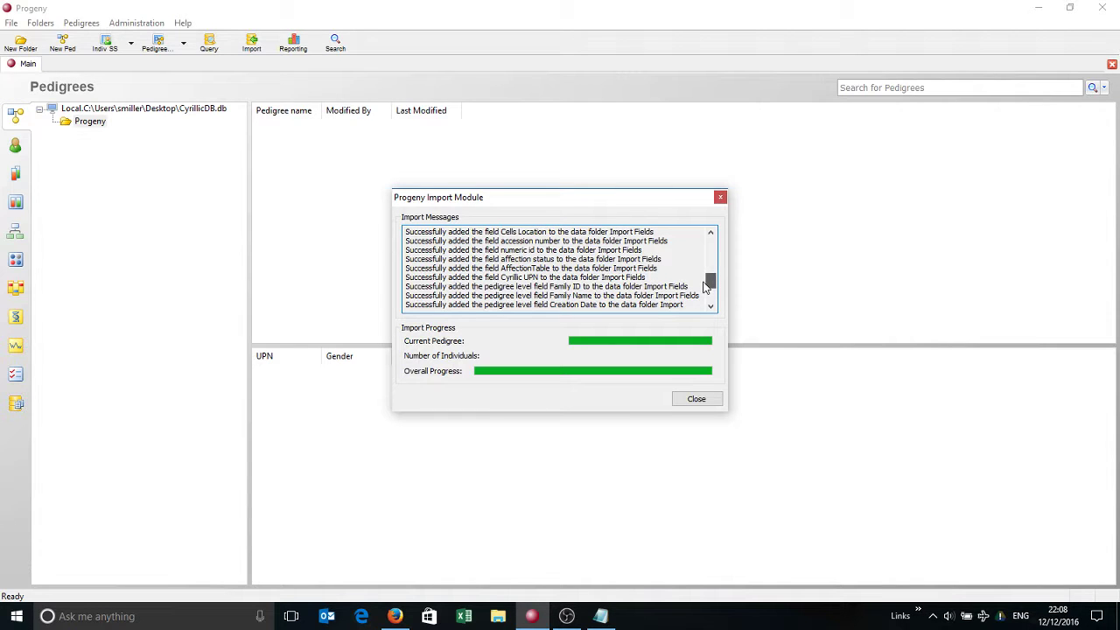
left_click(696, 398)
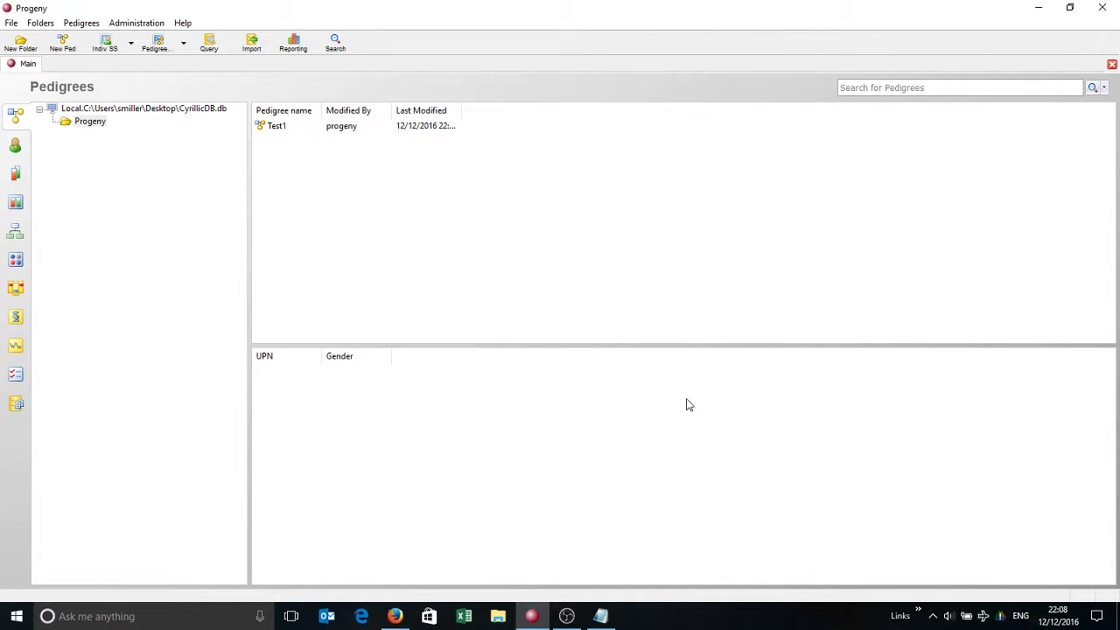
Step: Open the Test1 pedigree and bring up the datasheet of the father of the seven siblings
left_click(268, 129)
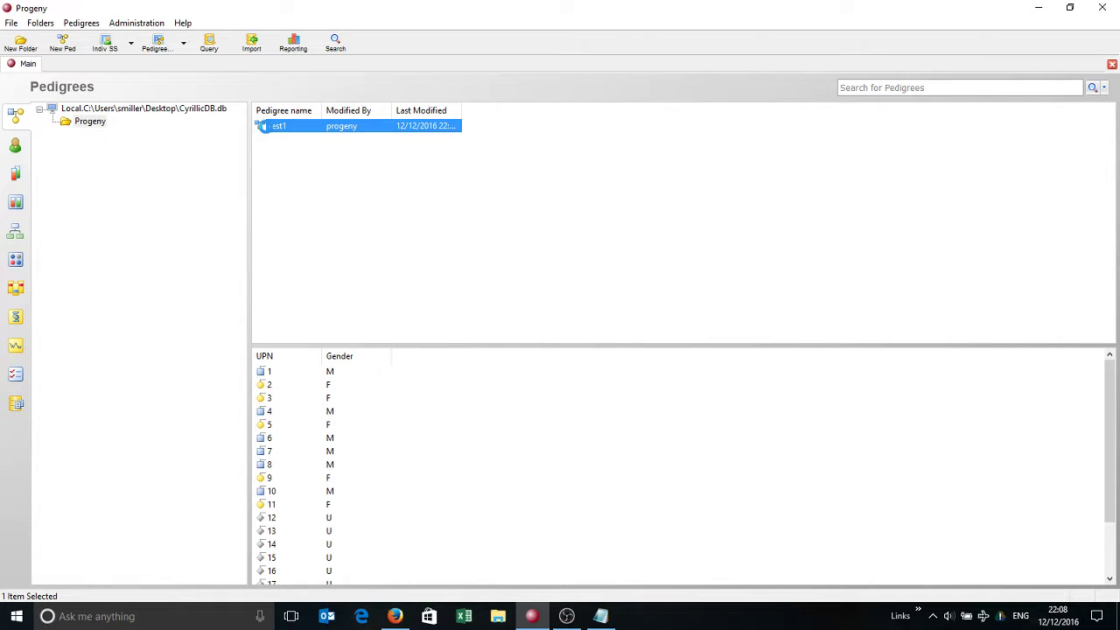
double_click(265, 127)
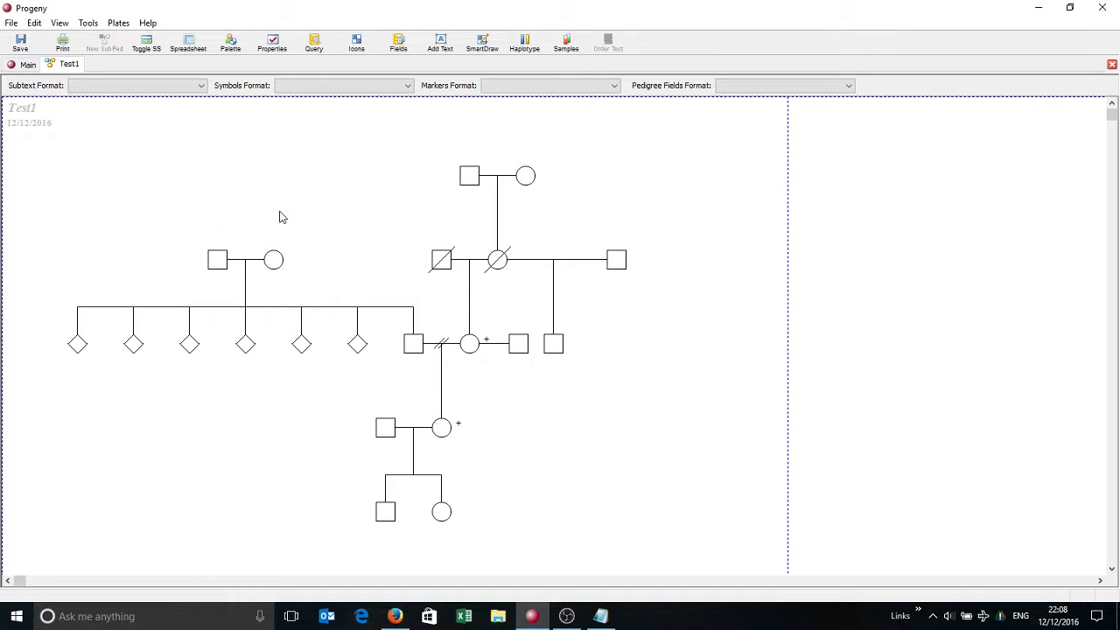
left_click(219, 260)
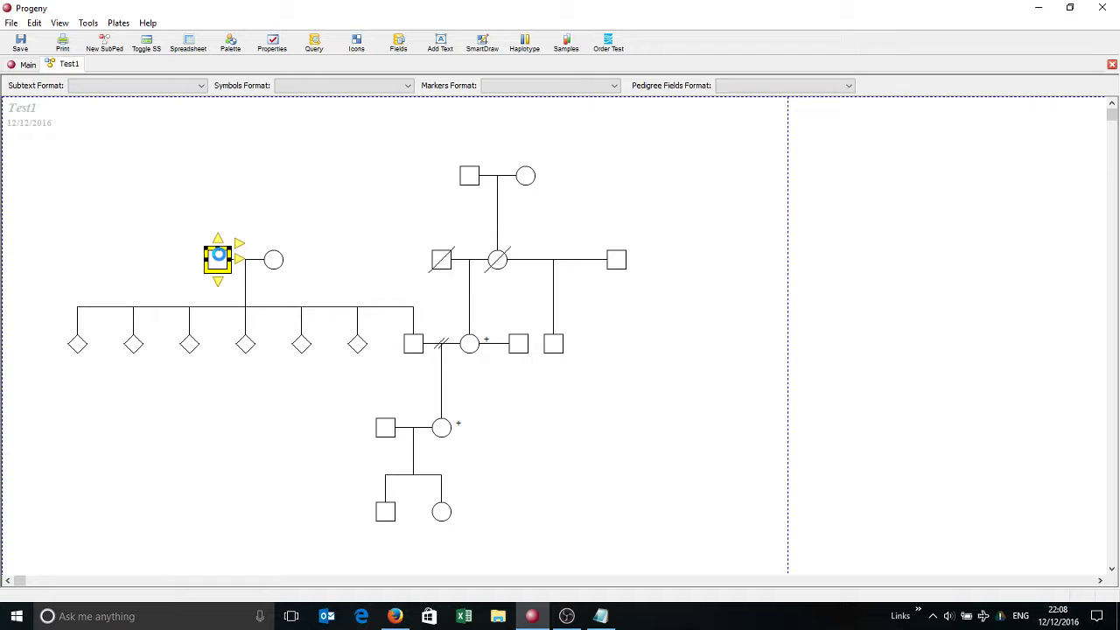
double_click(219, 257)
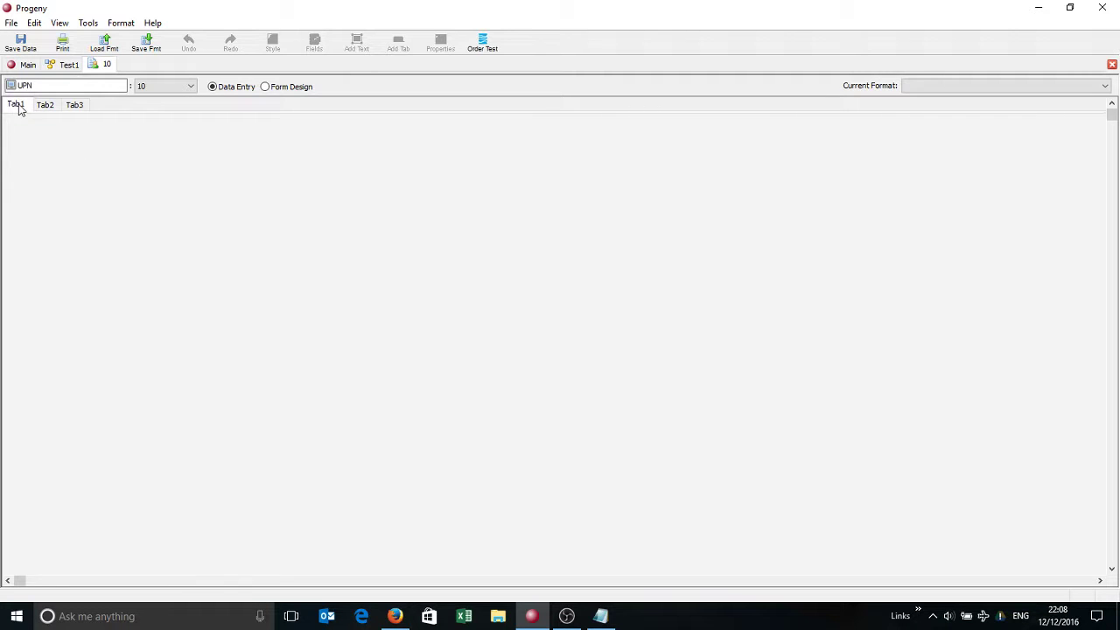
Step: Switch the datasheet to form design and rename Tab1 as "Cyrillic Information"
left_click(266, 87)
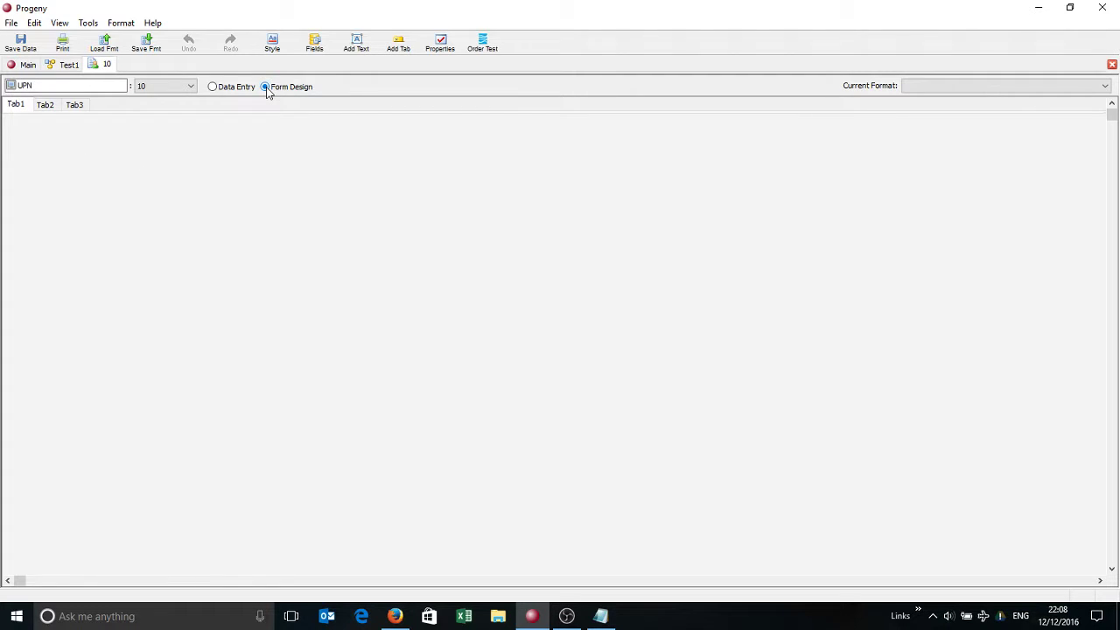
right_click(16, 107)
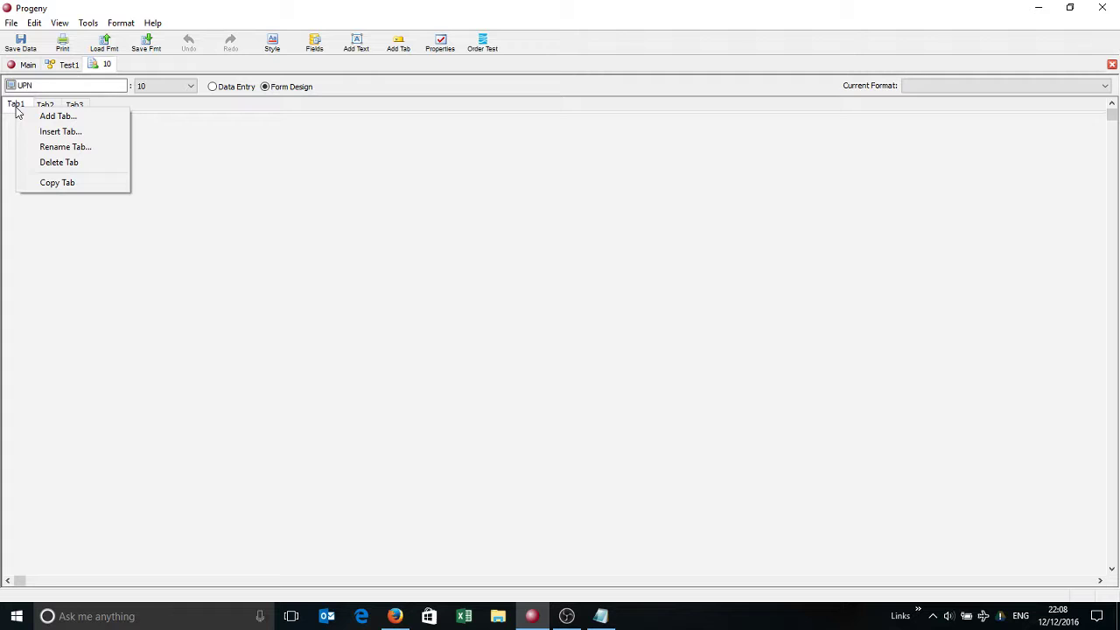
left_click(51, 146)
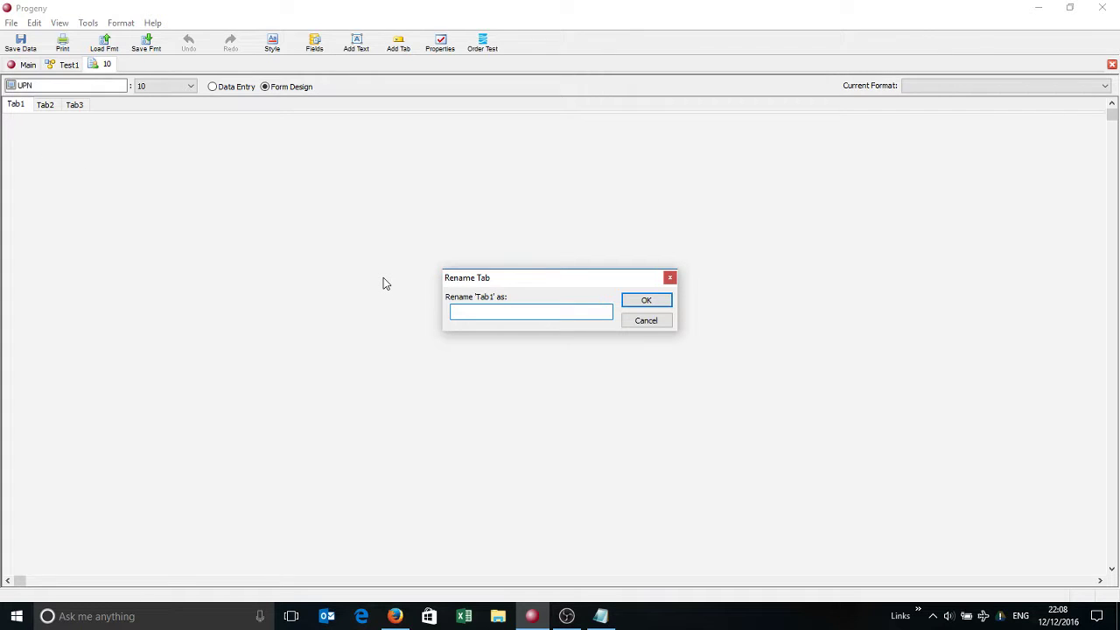
type("Cyrillic Information")
left_click(626, 302)
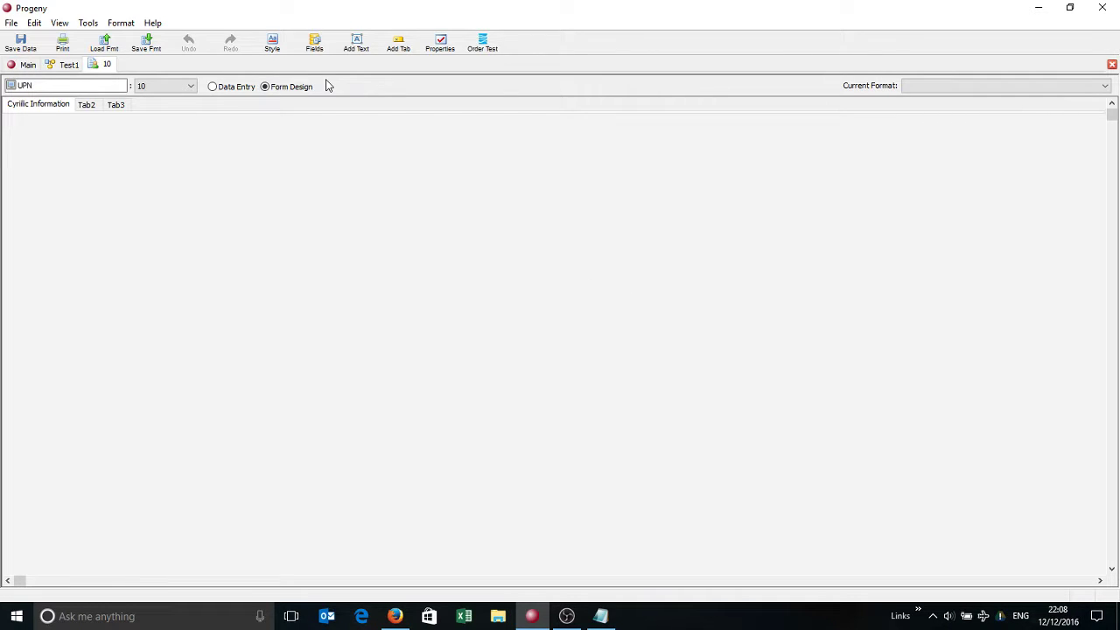
Step: Place all individual Import Fields on the form in two columns, one starting with accession number and the other with date death
left_click(314, 44)
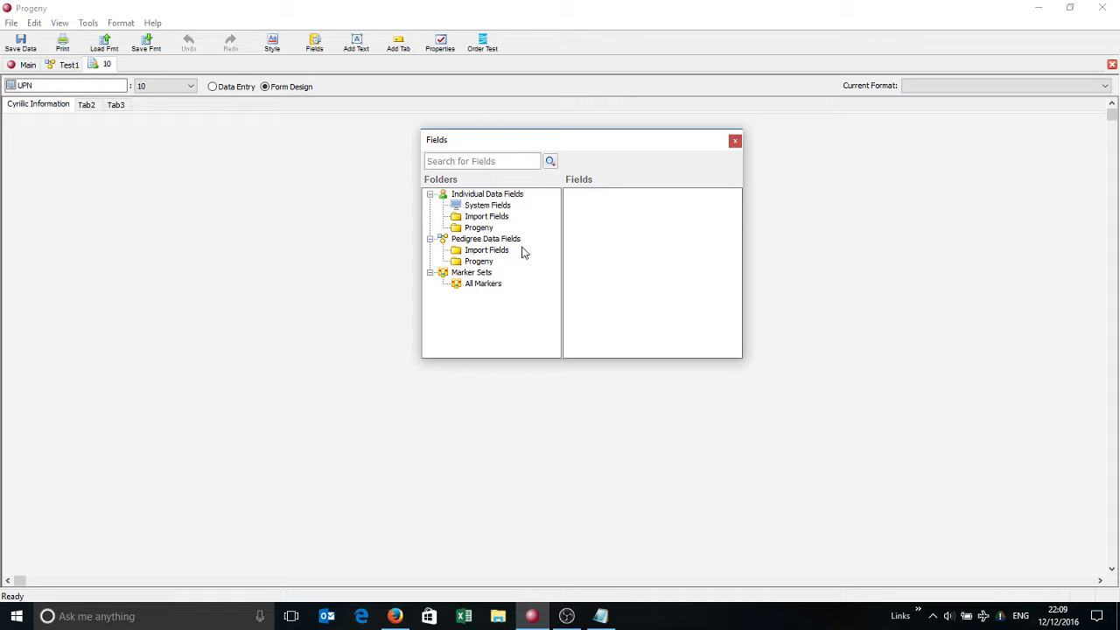
left_click(483, 217)
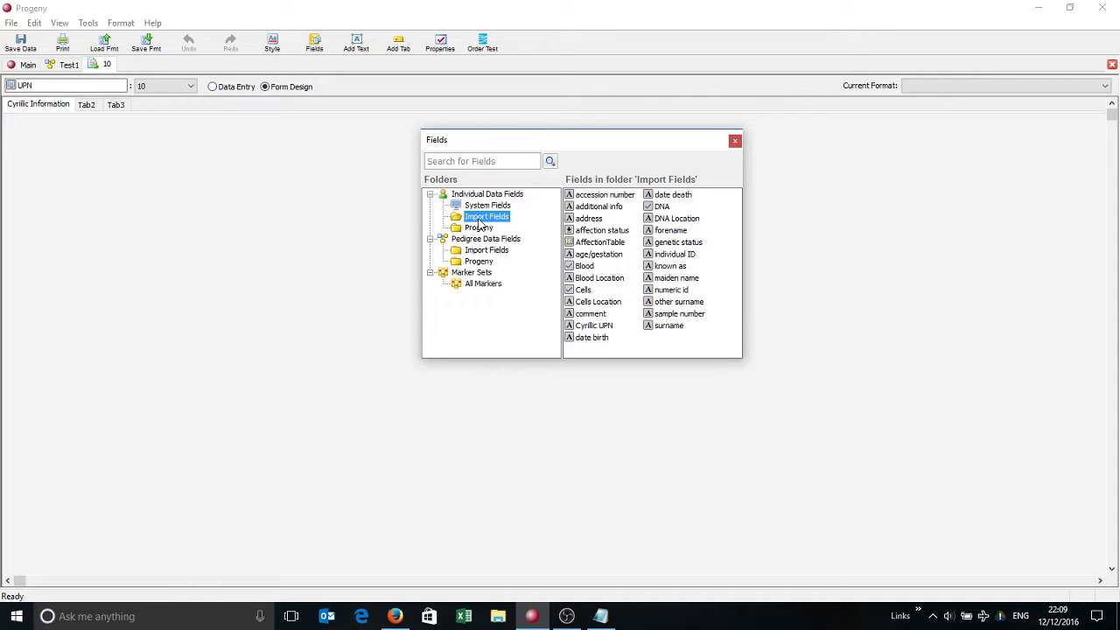
left_click_drag(623, 353, 33, 147)
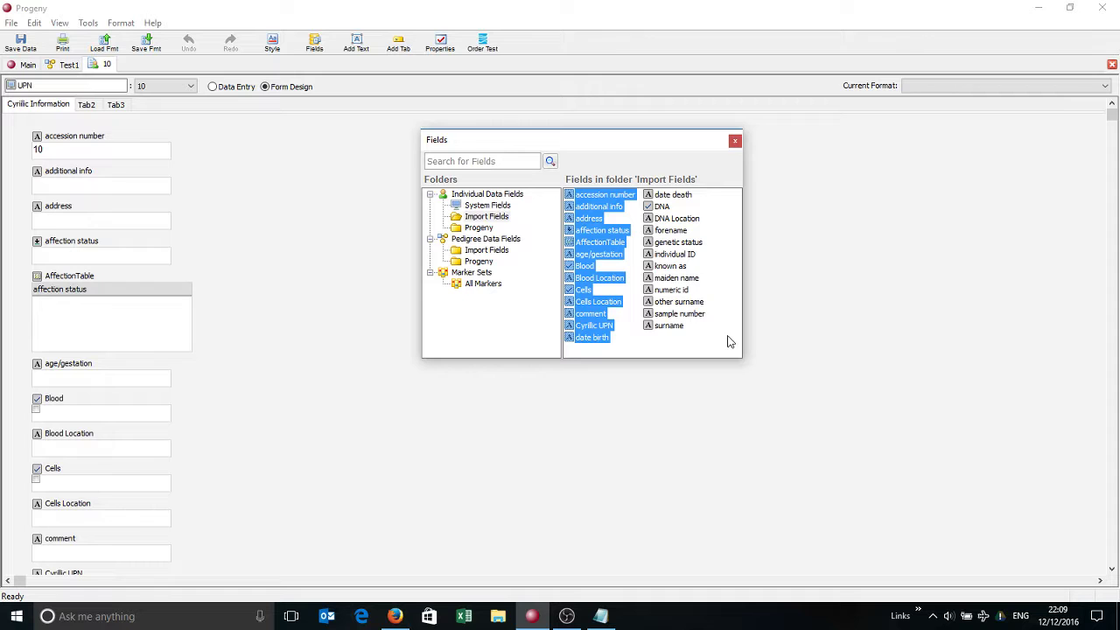
left_click_drag(725, 337, 245, 151)
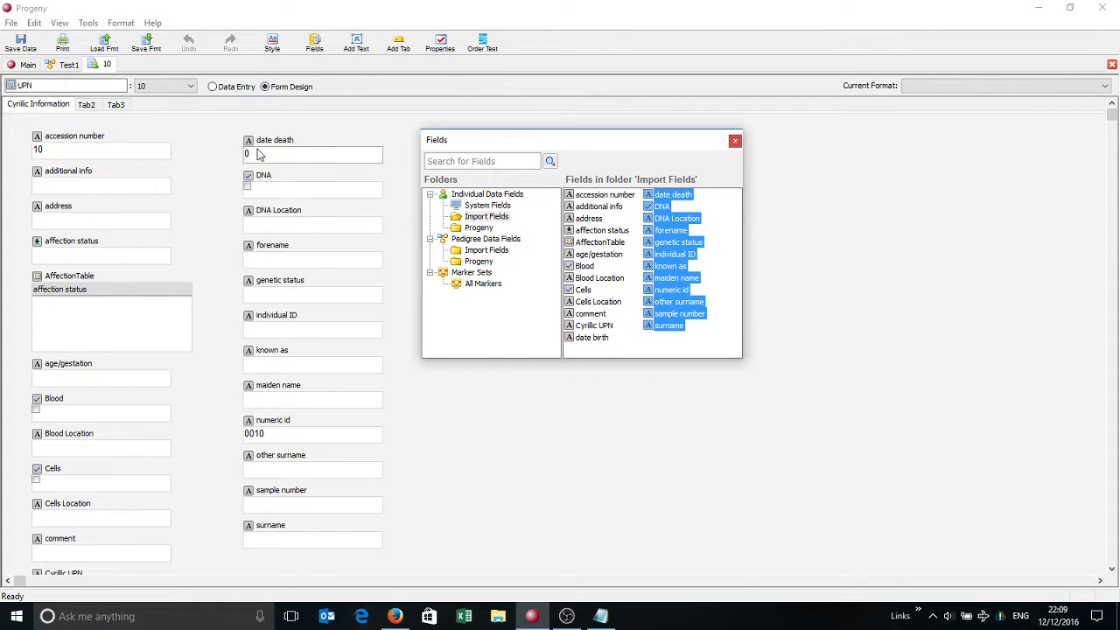
left_click(735, 142)
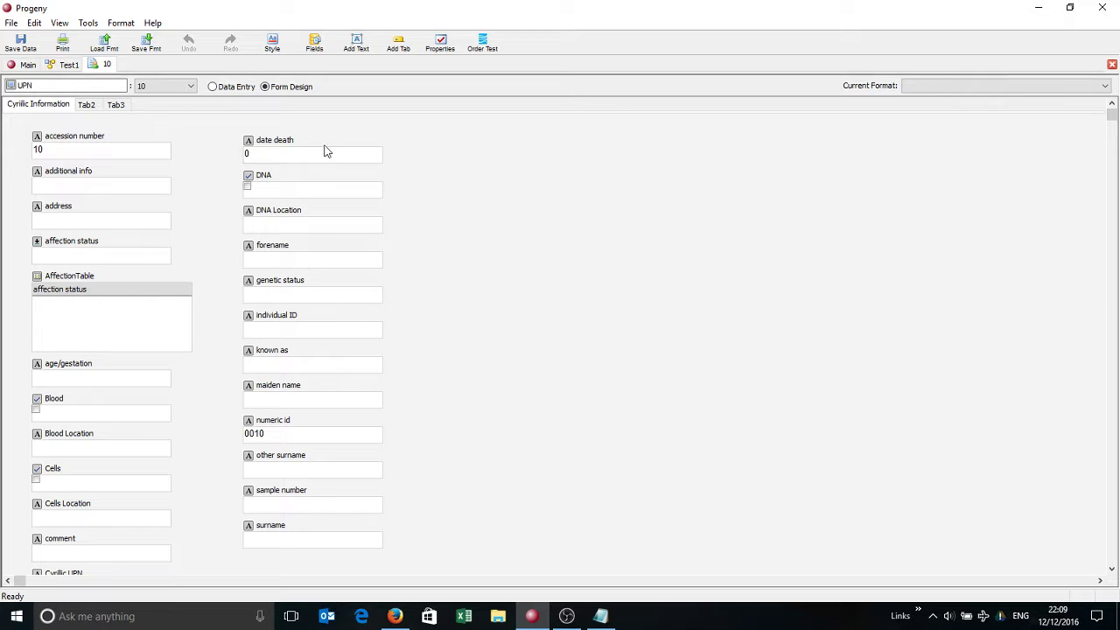
Step: Save the datasheet format as "Cyrillic" in the Progeny folder and close the individual's datasheet
left_click(160, 41)
left_click(457, 233)
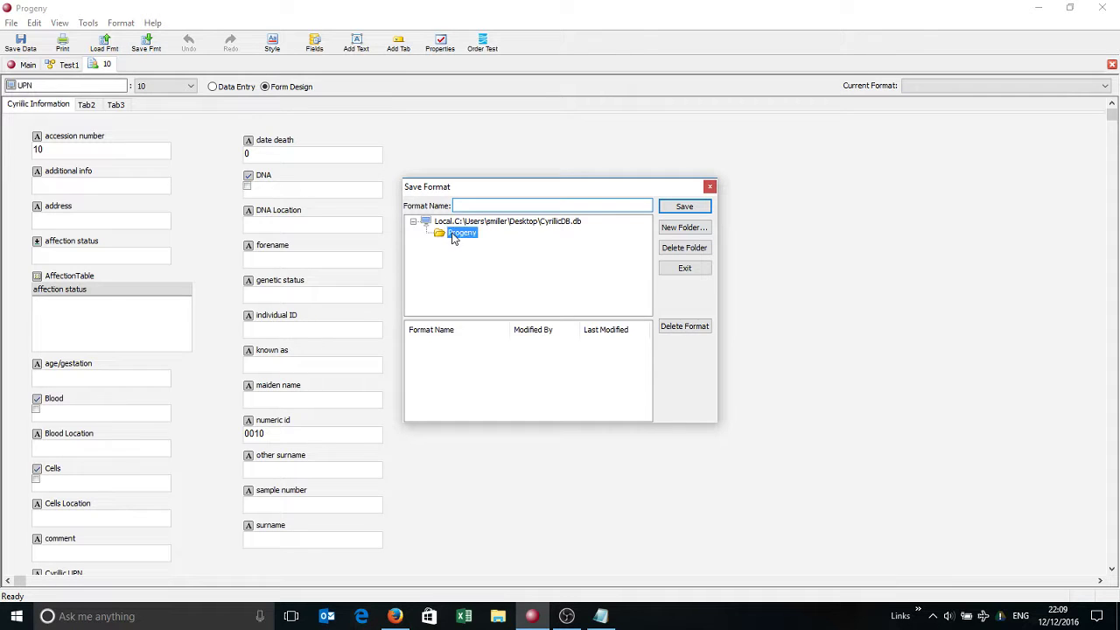
left_click(473, 206)
type("Cyrilic")
left_click(680, 206)
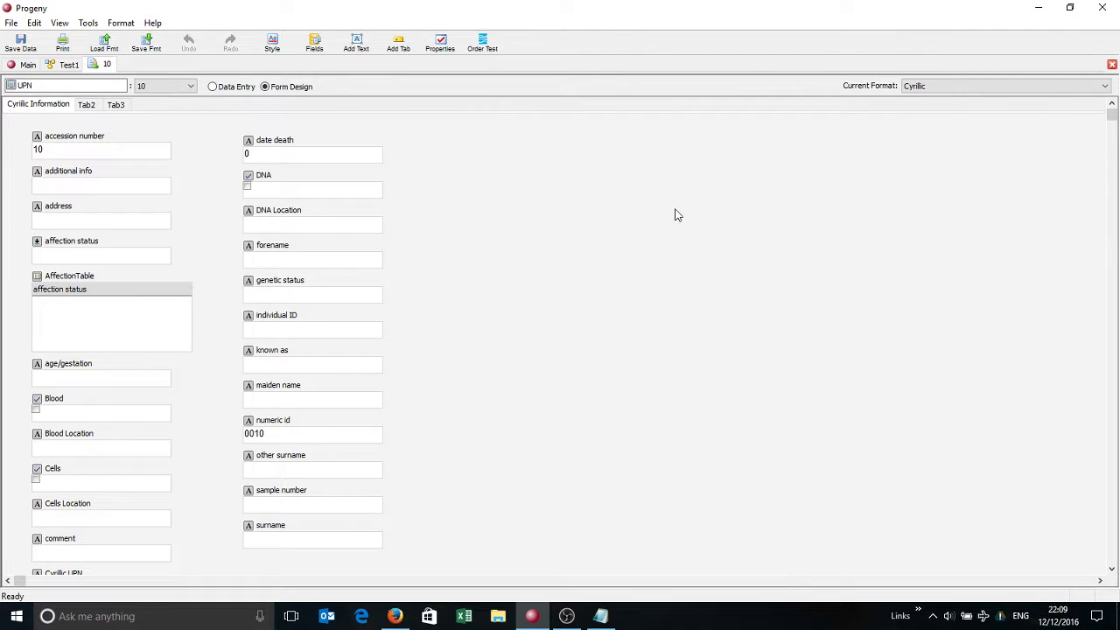
right_click(107, 64)
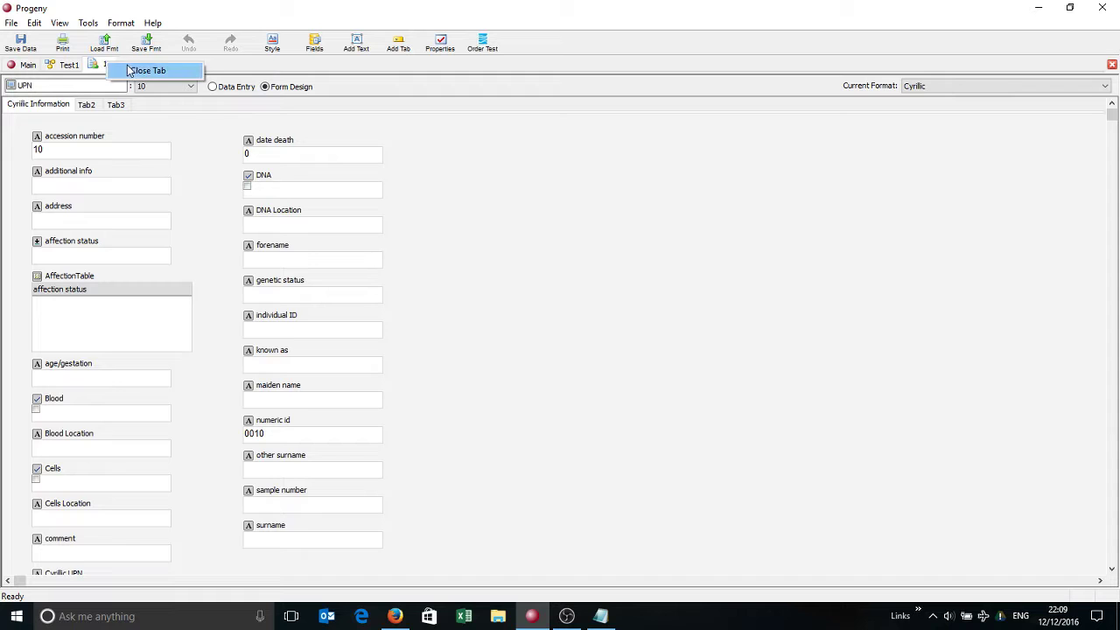
left_click(146, 70)
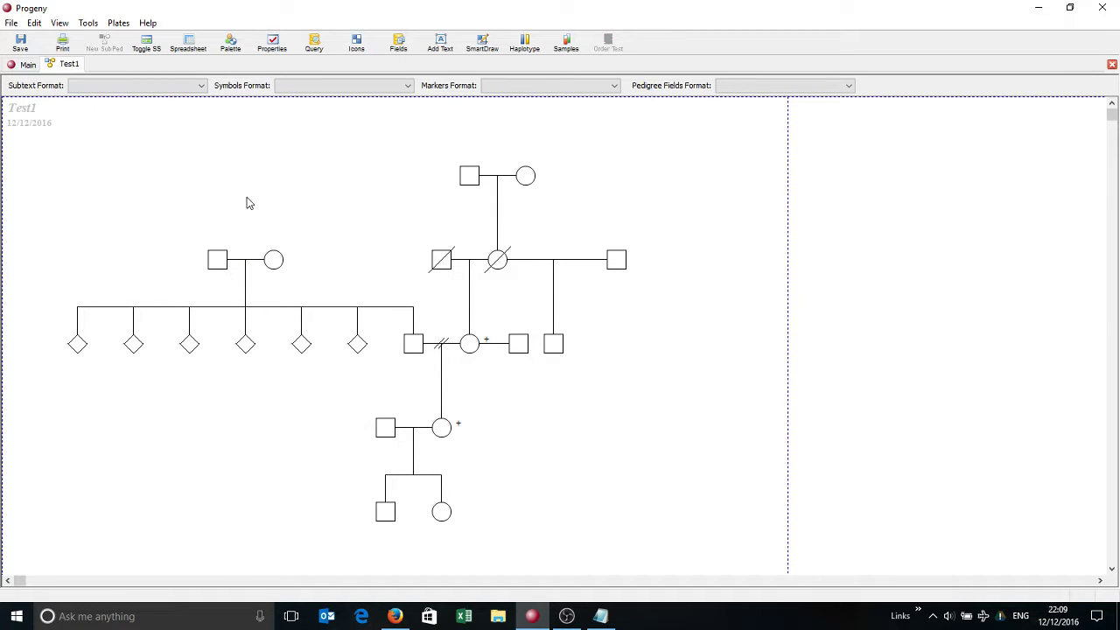
Step: Set up an individual data spreadsheet for the pedigree with Global ID and all individual Import Fields as columns
left_click(188, 48)
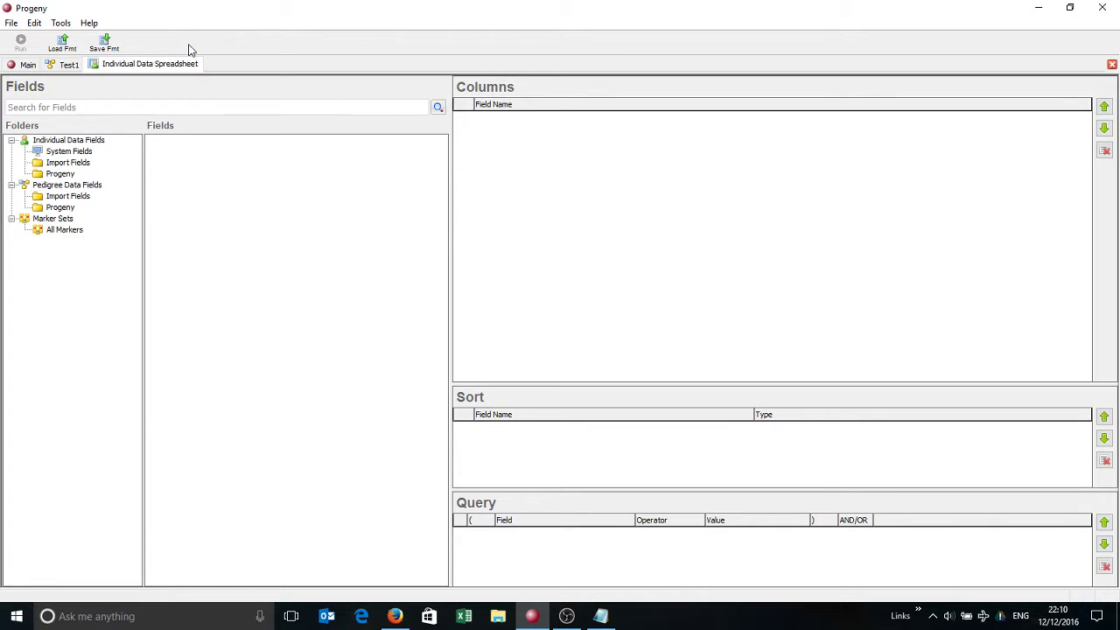
left_click(74, 152)
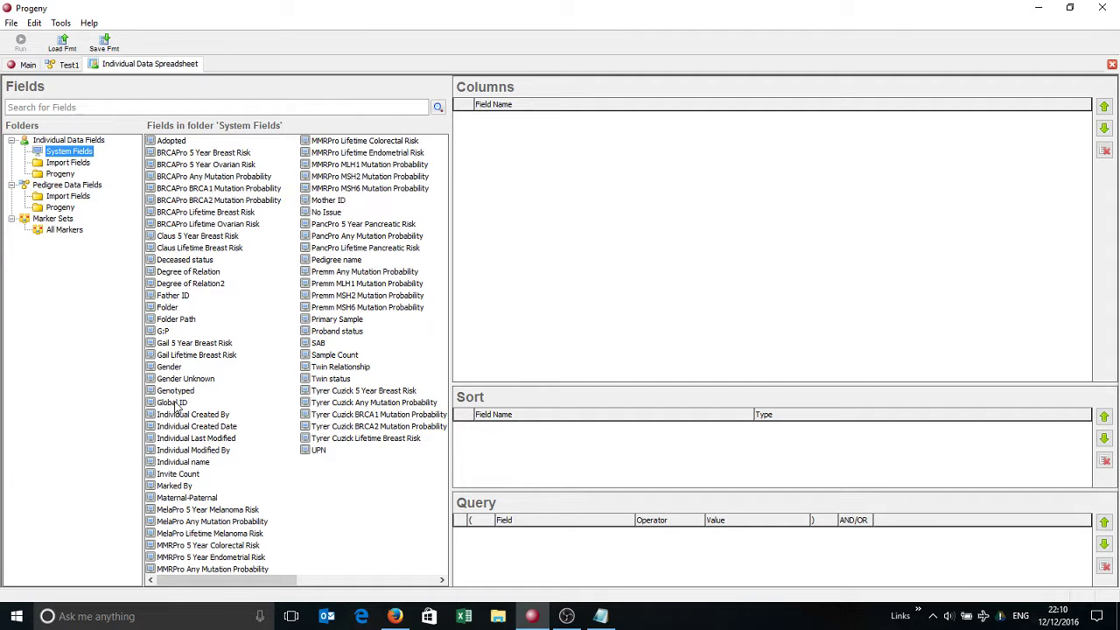
left_click_drag(179, 403, 520, 208)
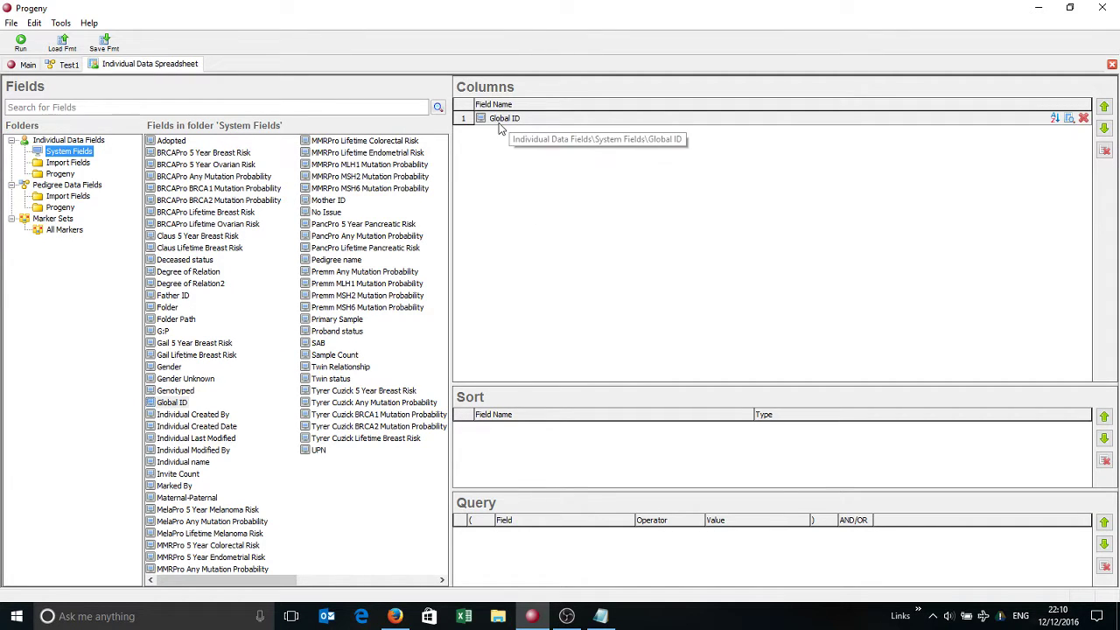
left_click(73, 163)
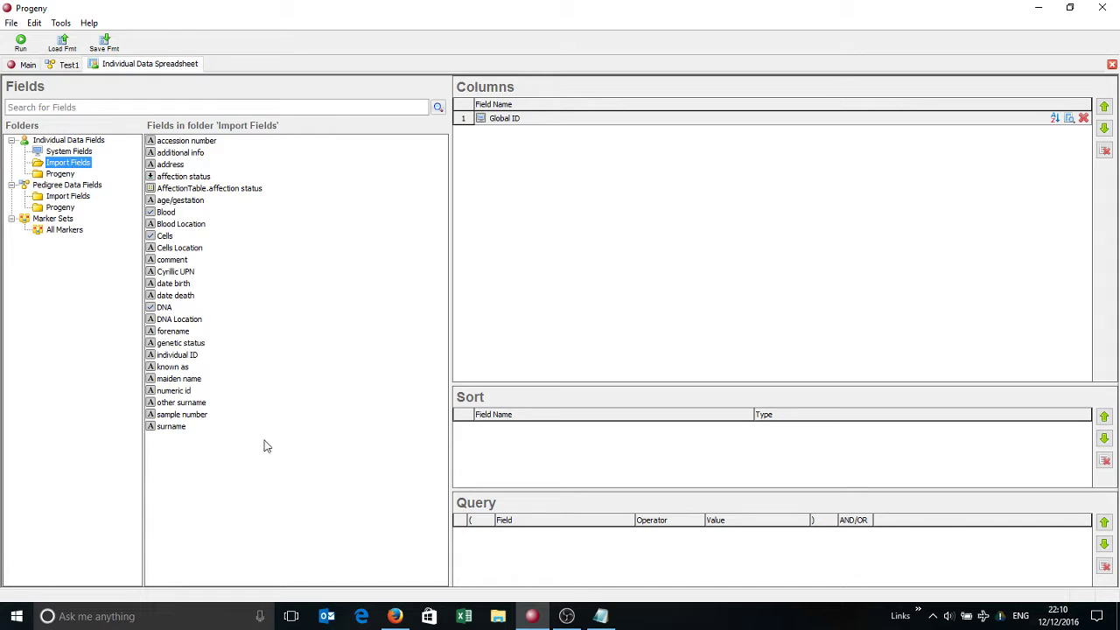
left_click_drag(247, 467, 170, 139)
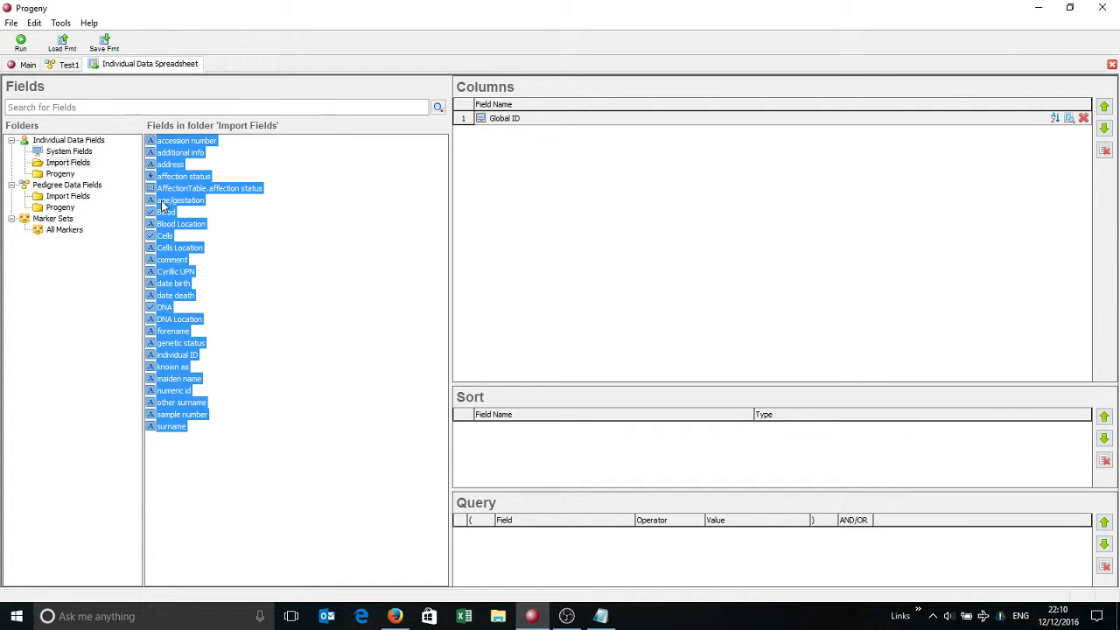
left_click_drag(162, 205, 490, 175)
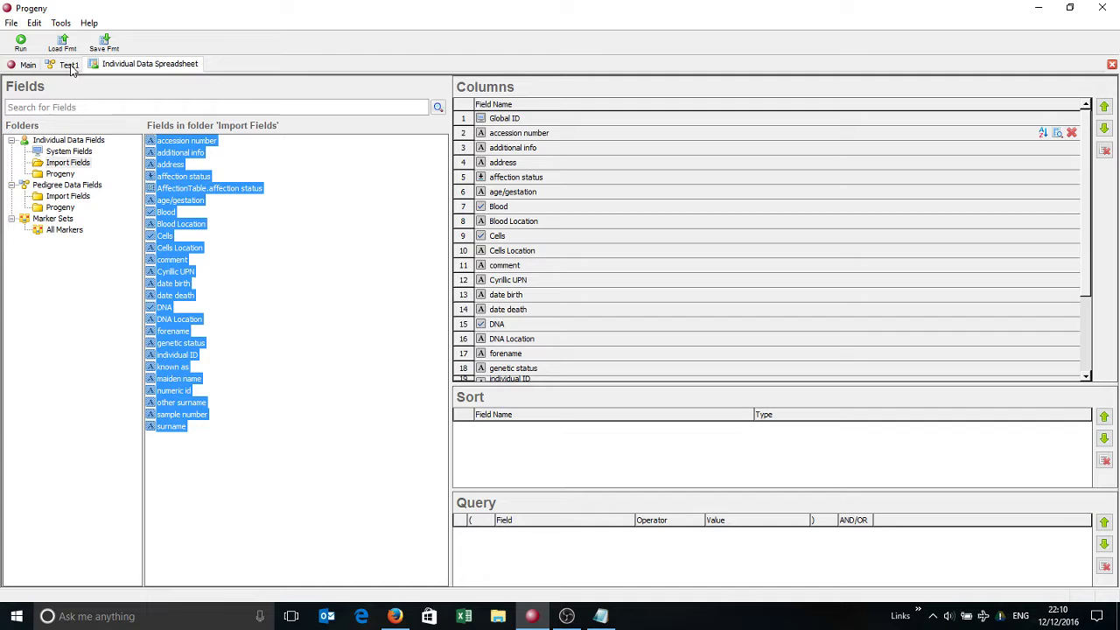
Step: Run the spreadsheet, review the imported values across all columns including genetic status, and close it
left_click(20, 43)
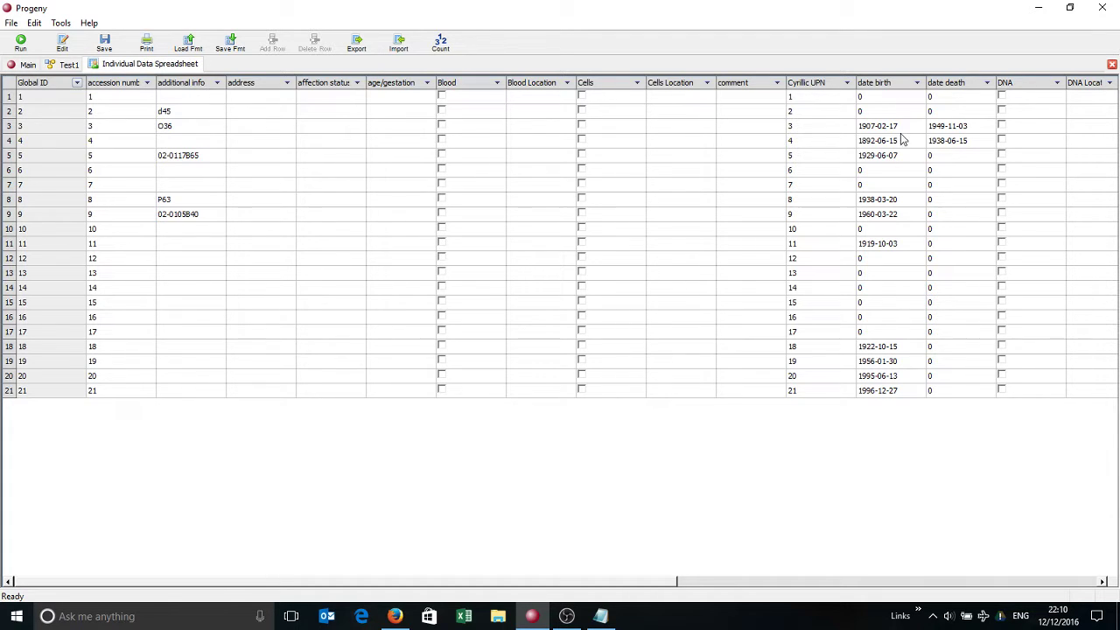
left_click_drag(661, 582, 846, 585)
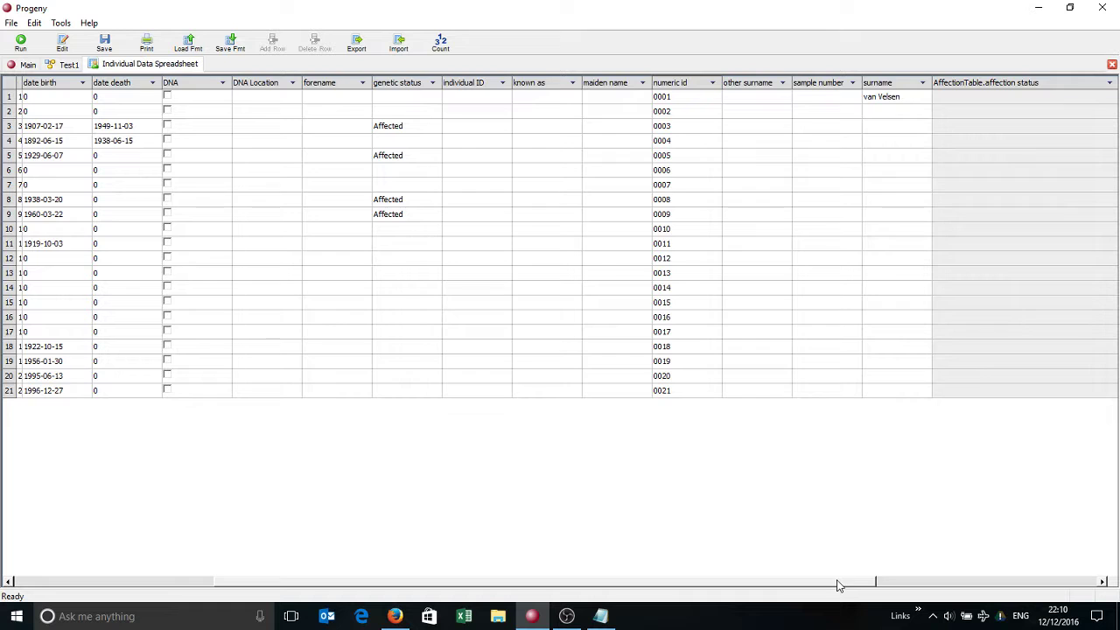
mouse_move(848, 582)
left_mouse_down()
mouse_move(968, 580)
mouse_move(849, 574)
left_mouse_up()
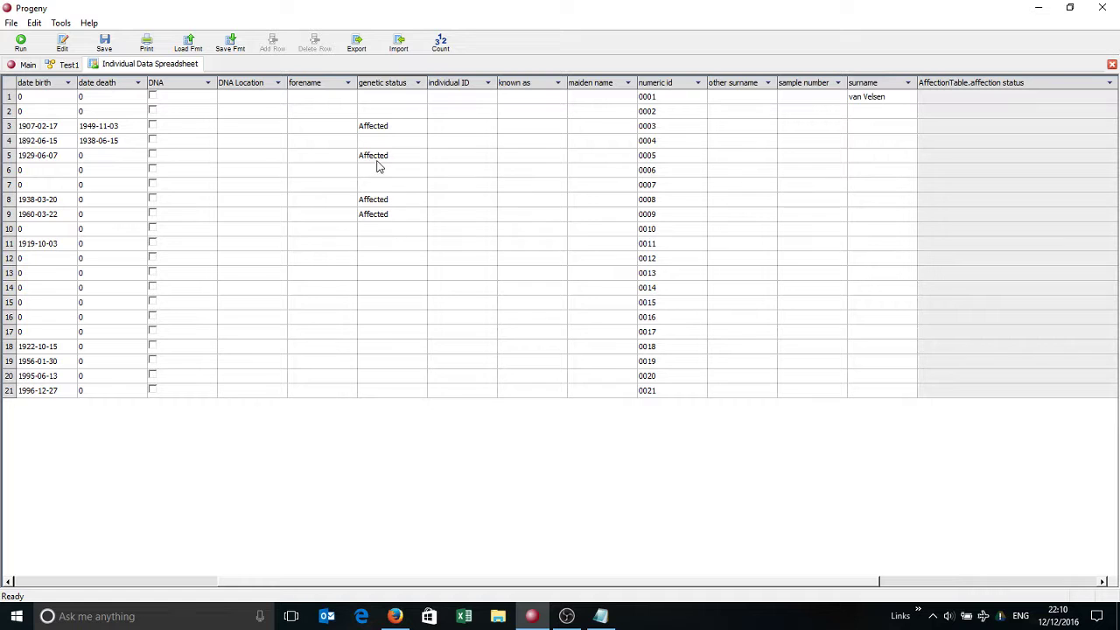
right_click(189, 67)
left_click(200, 74)
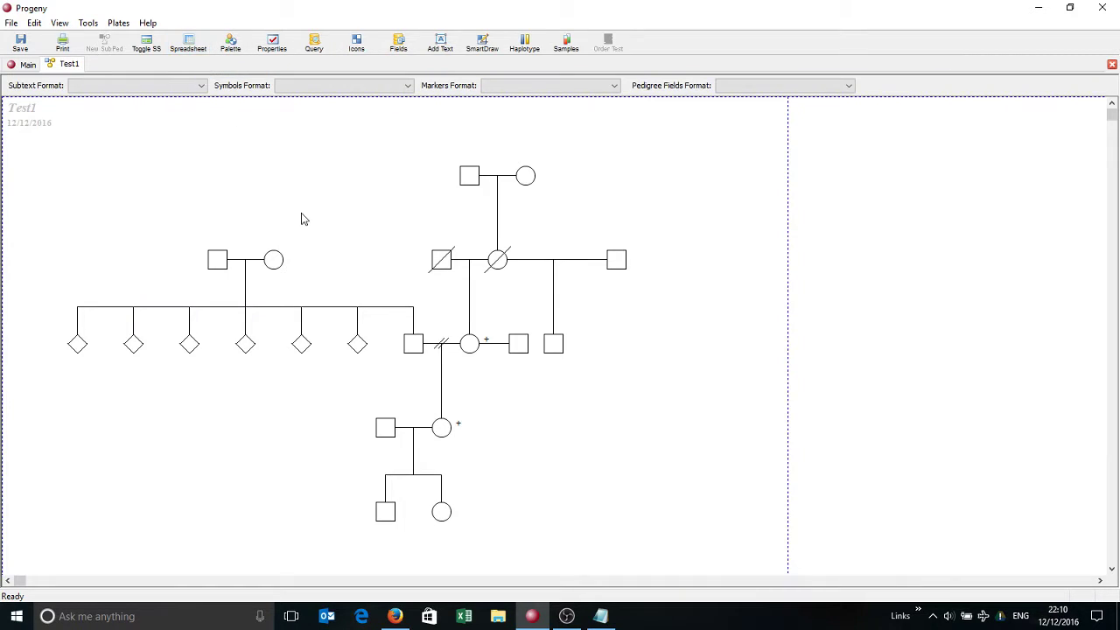
Step: Add the individual Import Fields forename, surname and date birth to the pedigree's subtext format
left_click(357, 46)
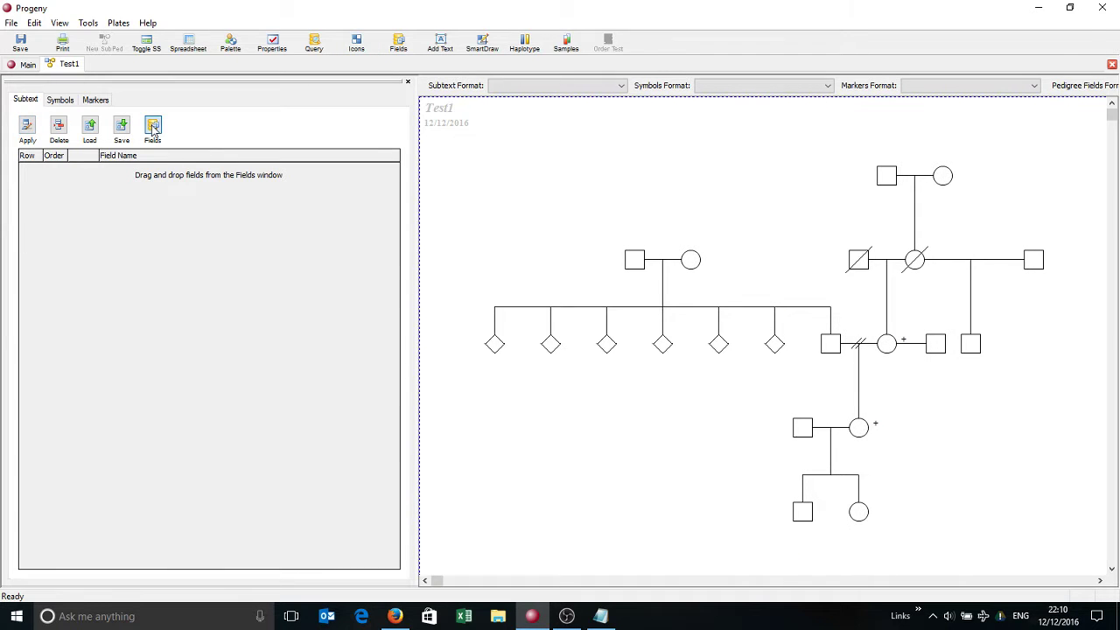
left_click(153, 128)
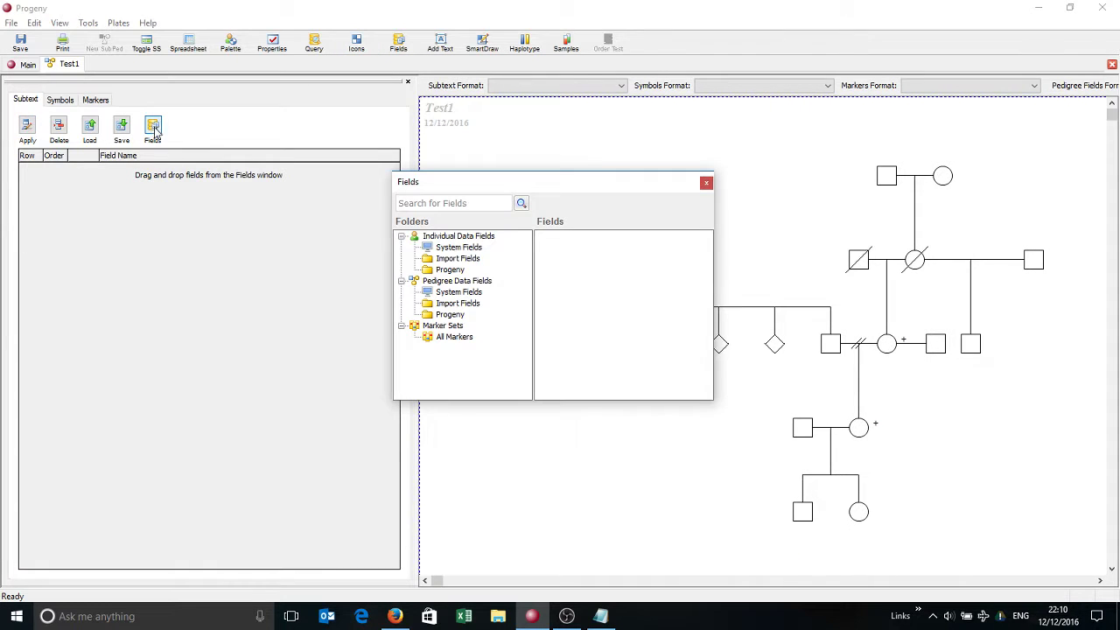
left_click(456, 260)
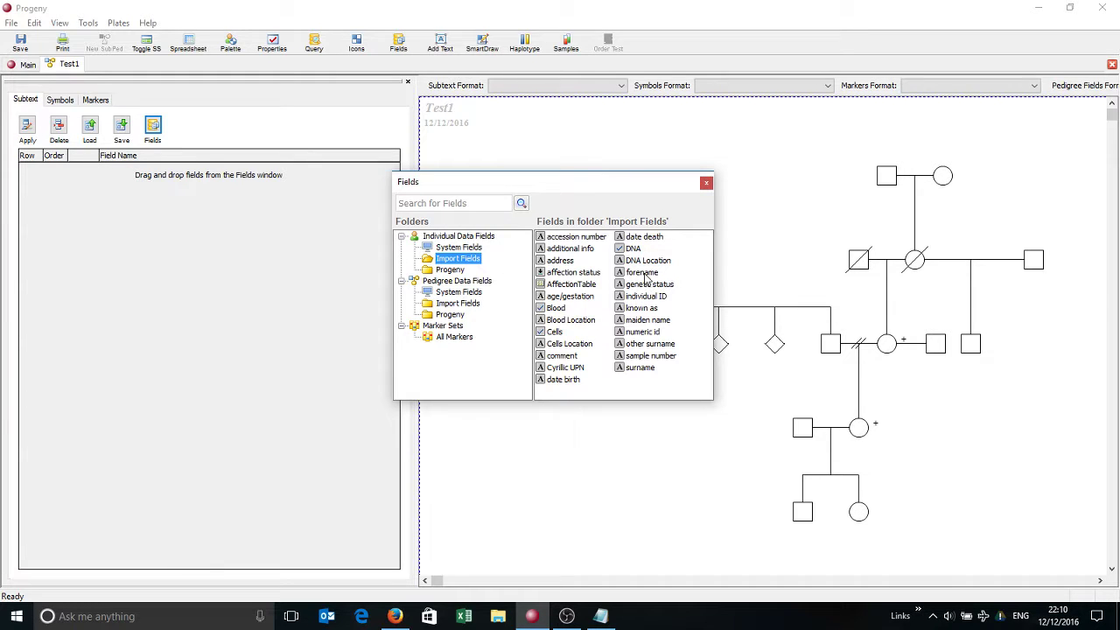
left_click_drag(645, 276, 292, 290)
left_click_drag(646, 370, 256, 315)
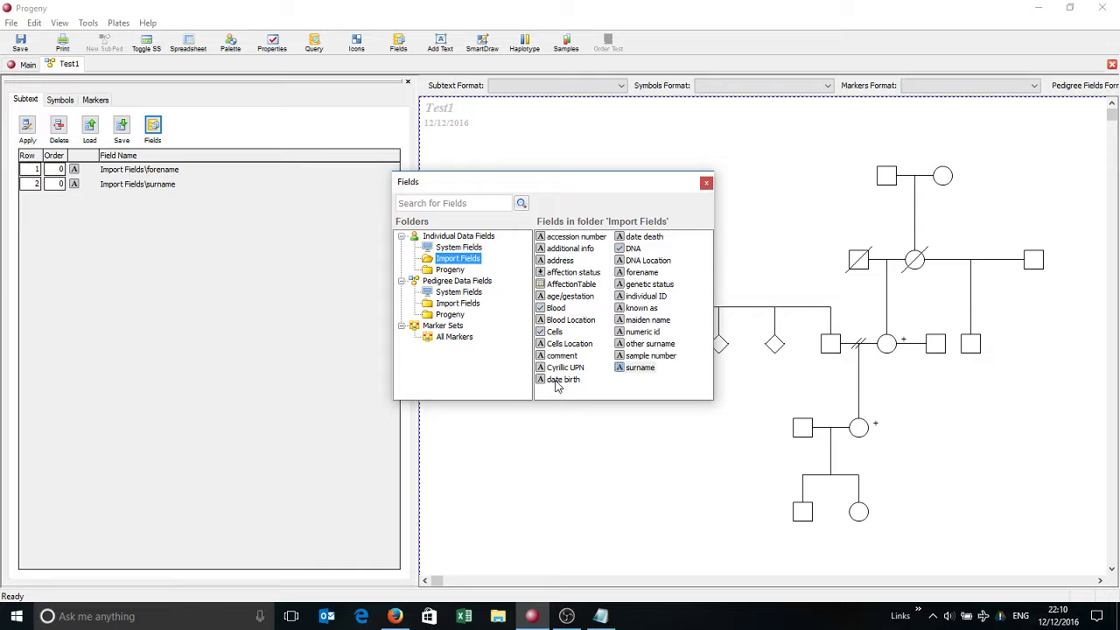
left_click_drag(557, 382, 191, 258)
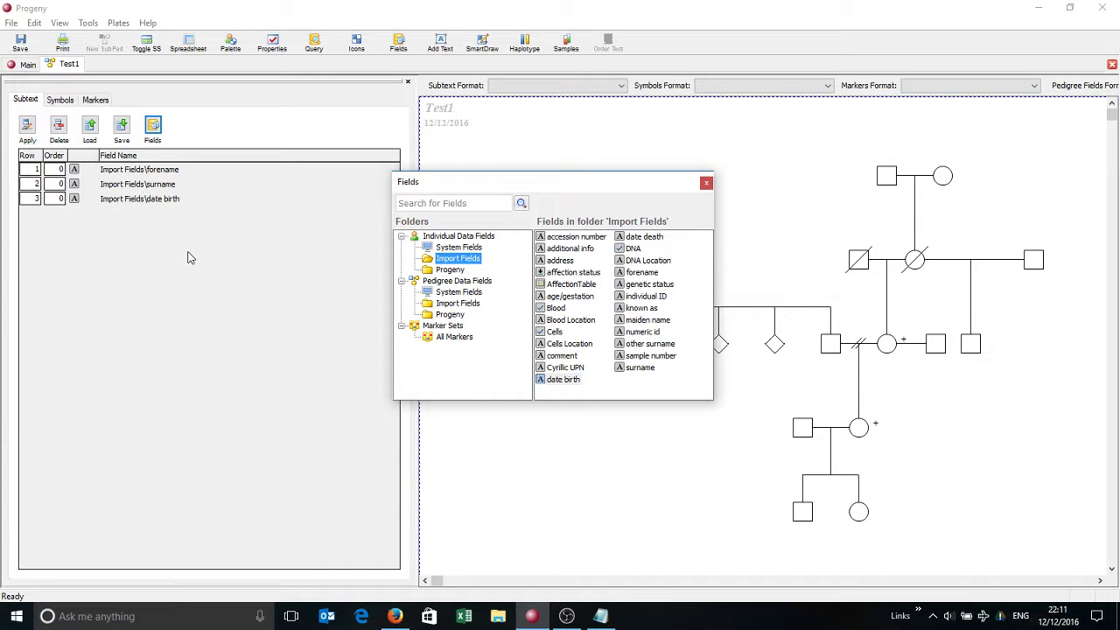
Step: Arrange the subtext with surname at row 1, order 1, beside forename, and date birth on row 2
left_click(35, 184)
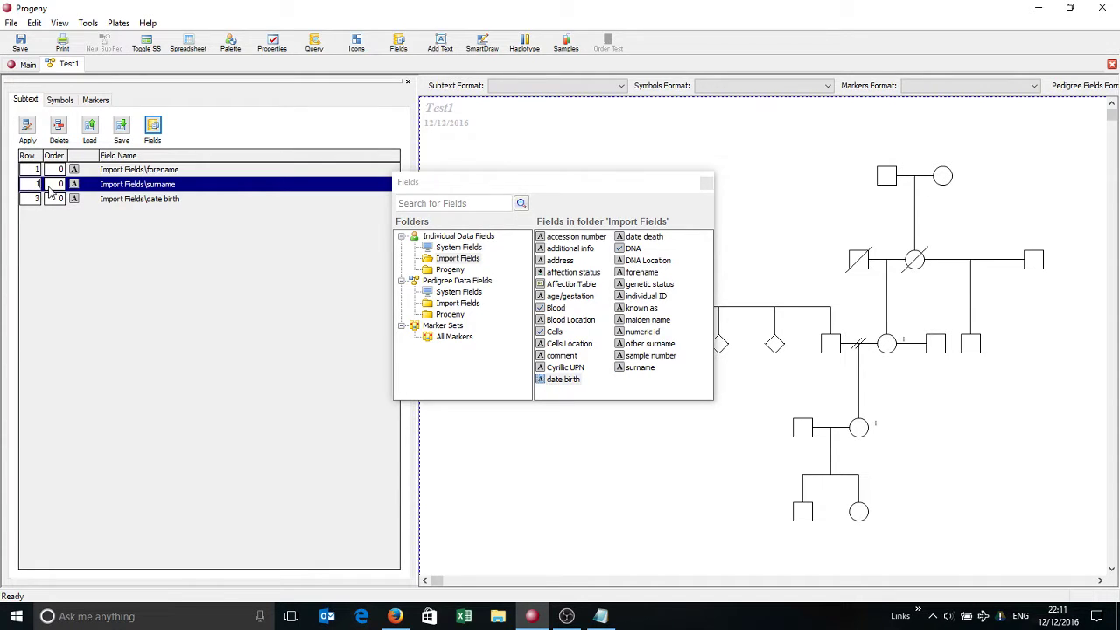
left_click(56, 183)
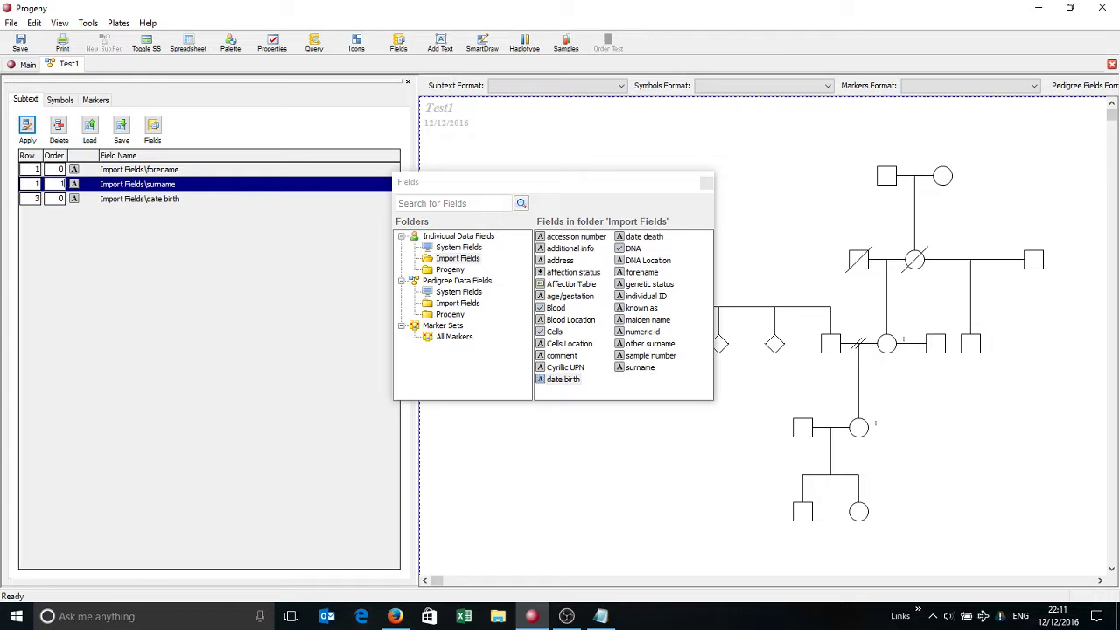
left_click(39, 199)
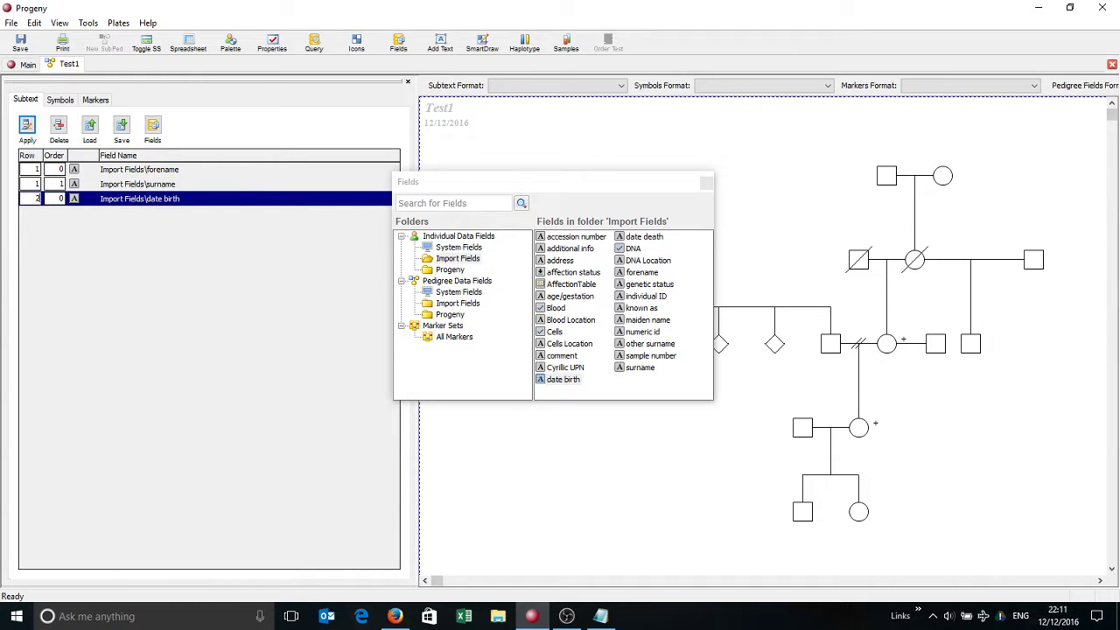
Step: Save the subtext format as "Cyrillic" in the Progeny folder, apply it to the pedigree, and close the field list
left_click(28, 127)
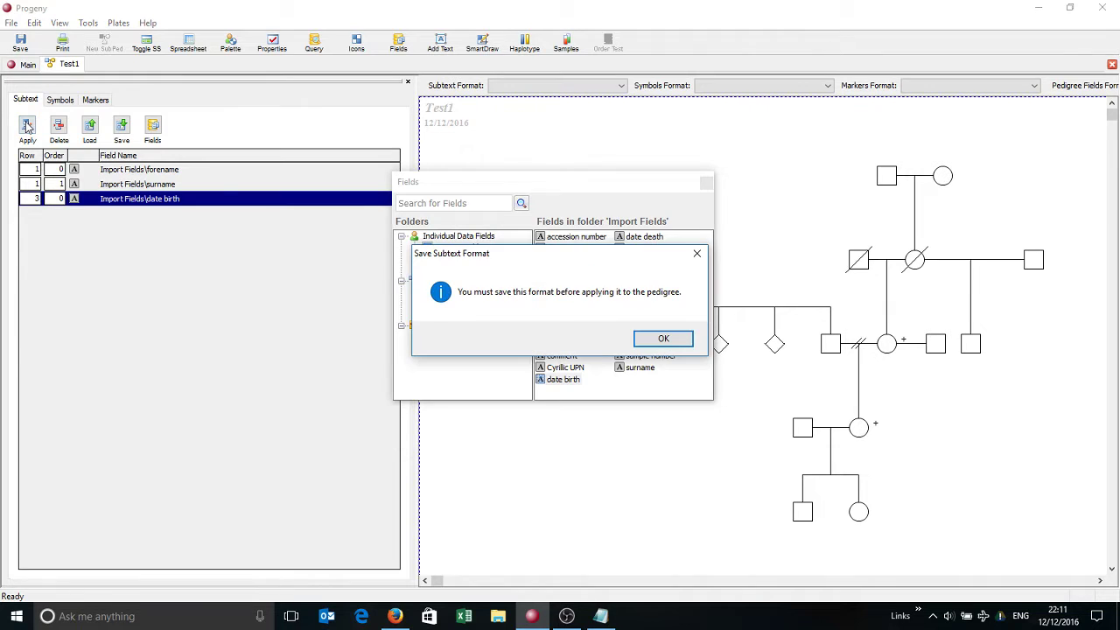
left_click(639, 337)
left_click(462, 233)
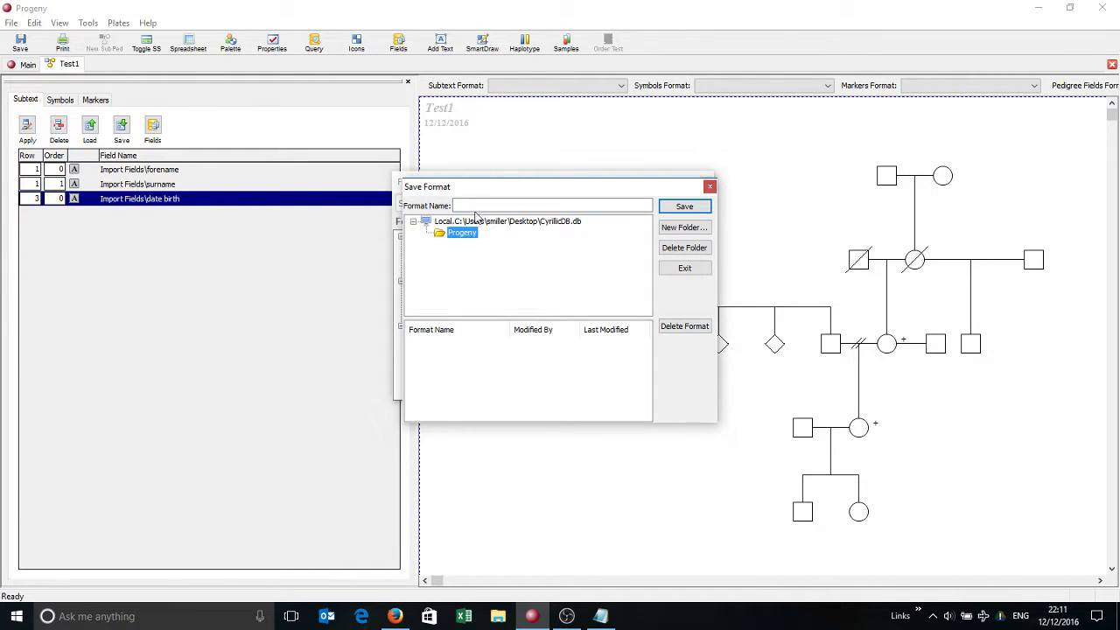
left_click(479, 203)
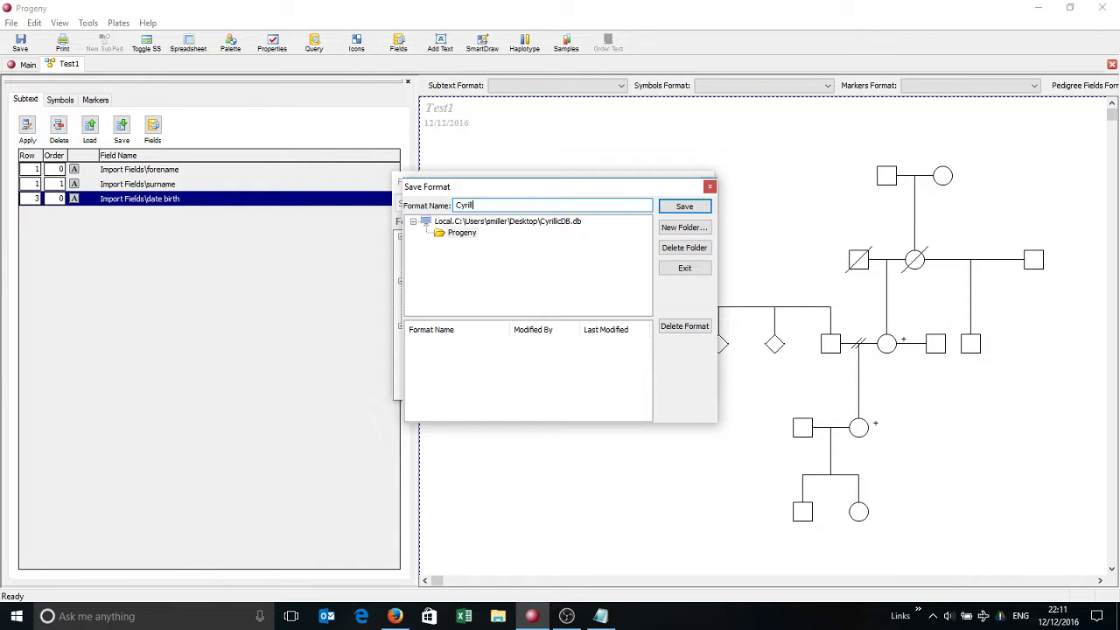
left_click(707, 206)
left_click(599, 341)
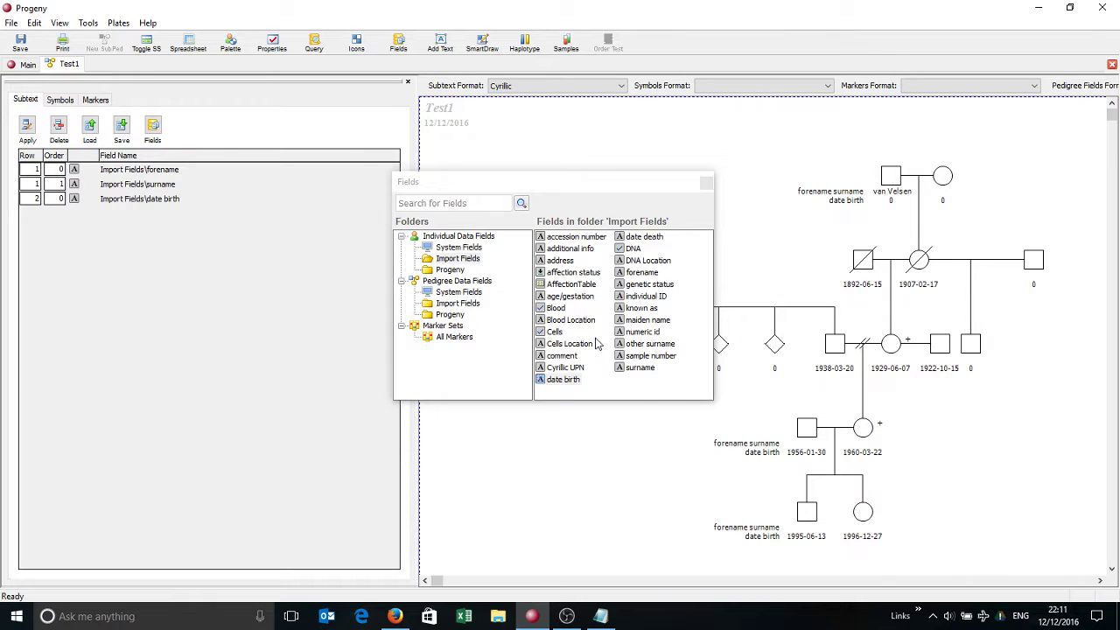
left_click(707, 183)
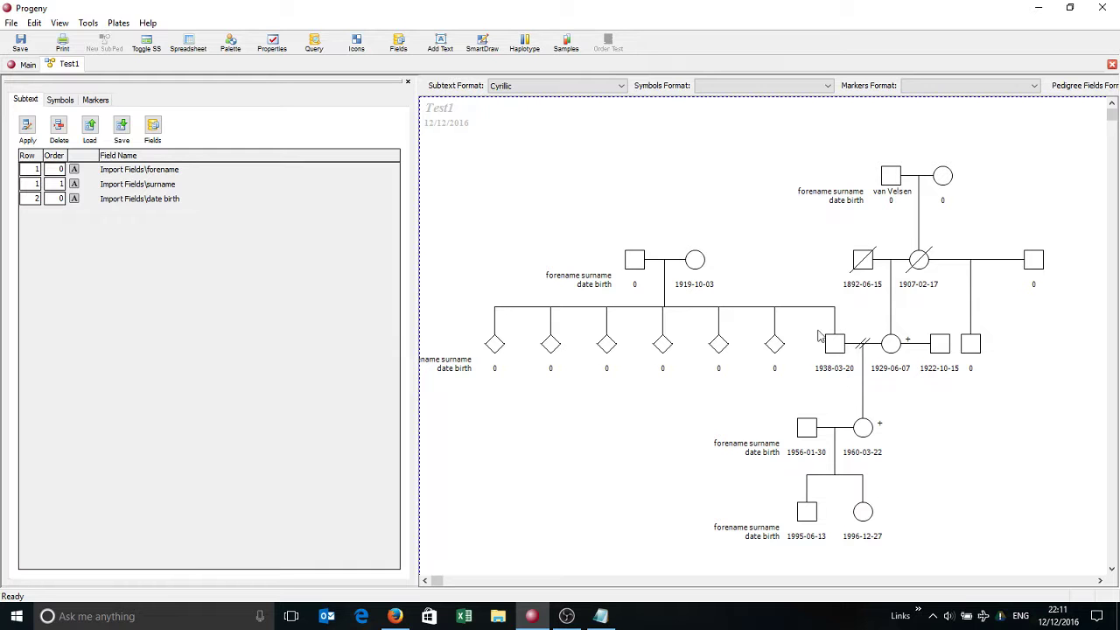
Step: Turn off the subtext legend in the pedigree's display properties
left_click(279, 47)
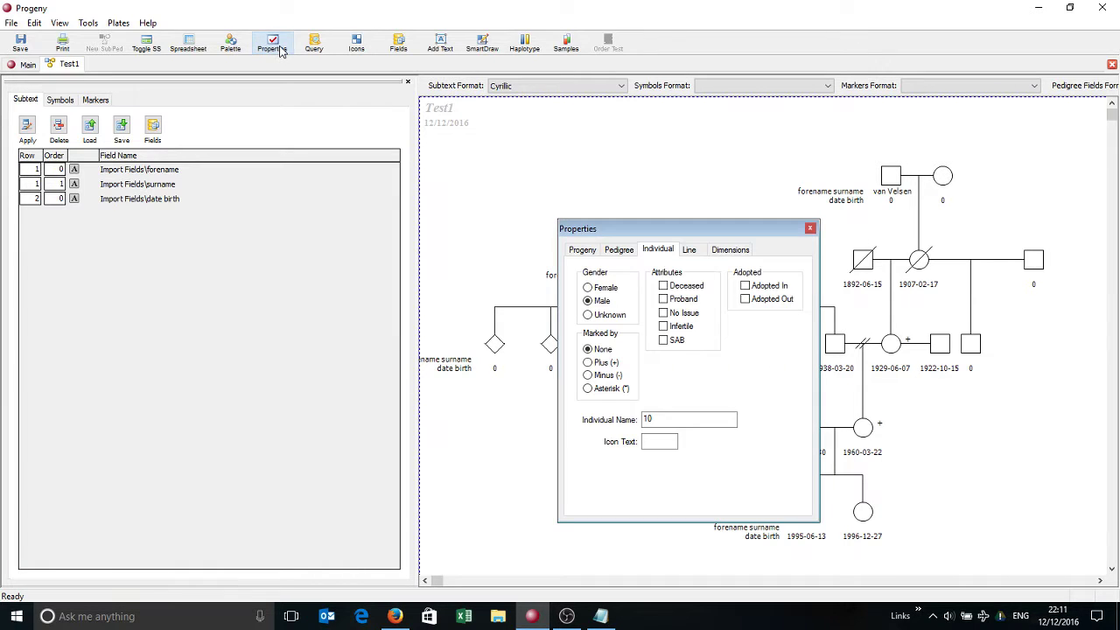
left_click(582, 250)
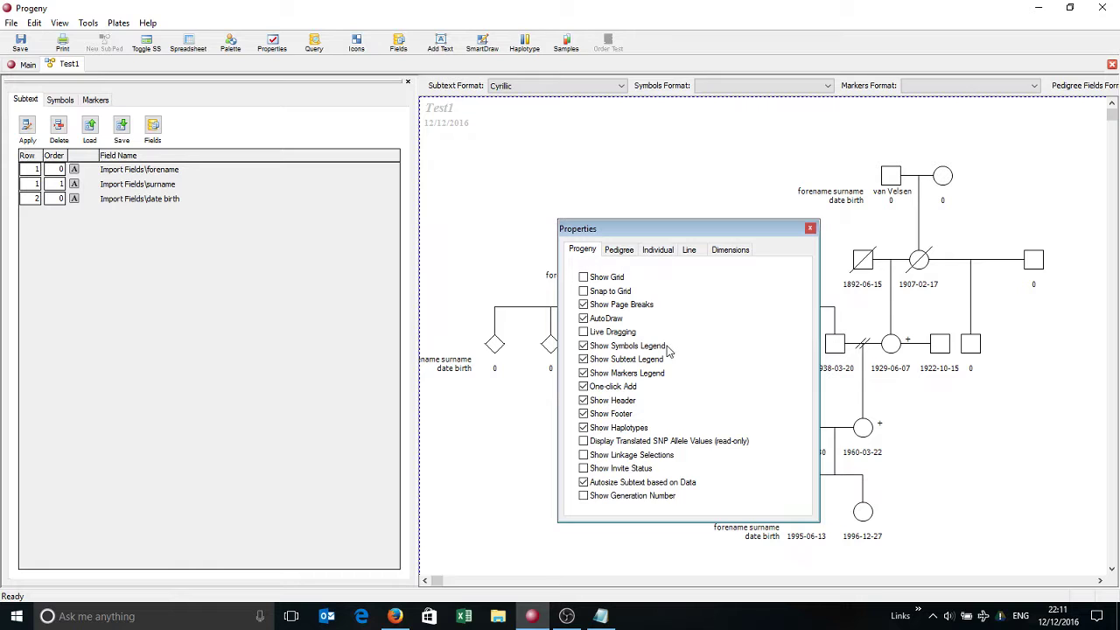
left_click(643, 361)
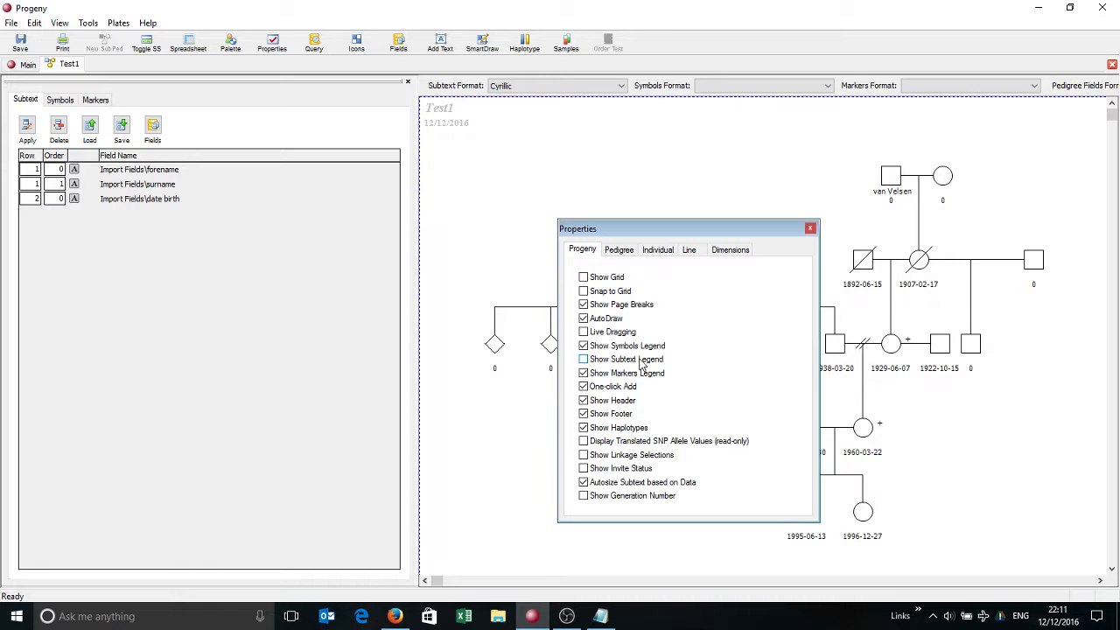
left_click(810, 229)
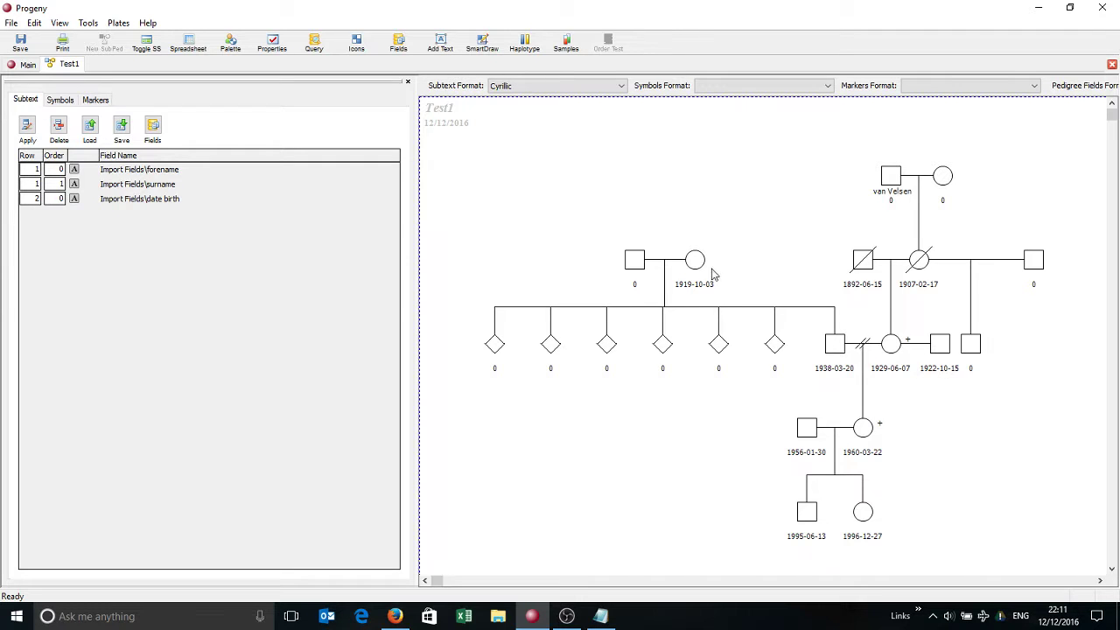
Step: Add the genetic status import field to the symbols format and assign it the solid black symbol
left_click(61, 100)
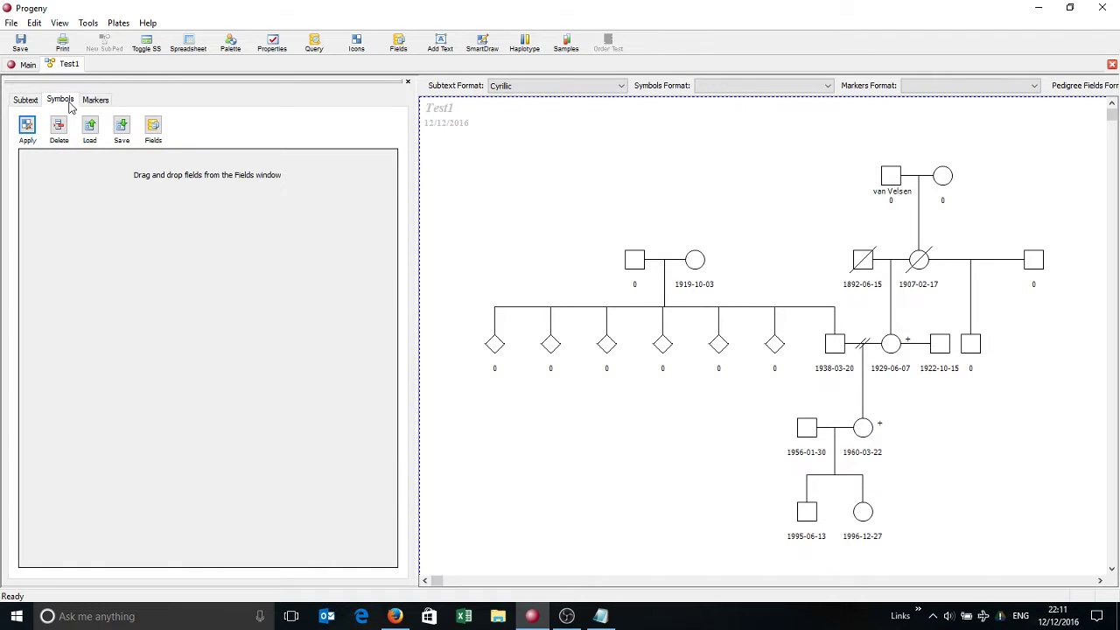
left_click(153, 129)
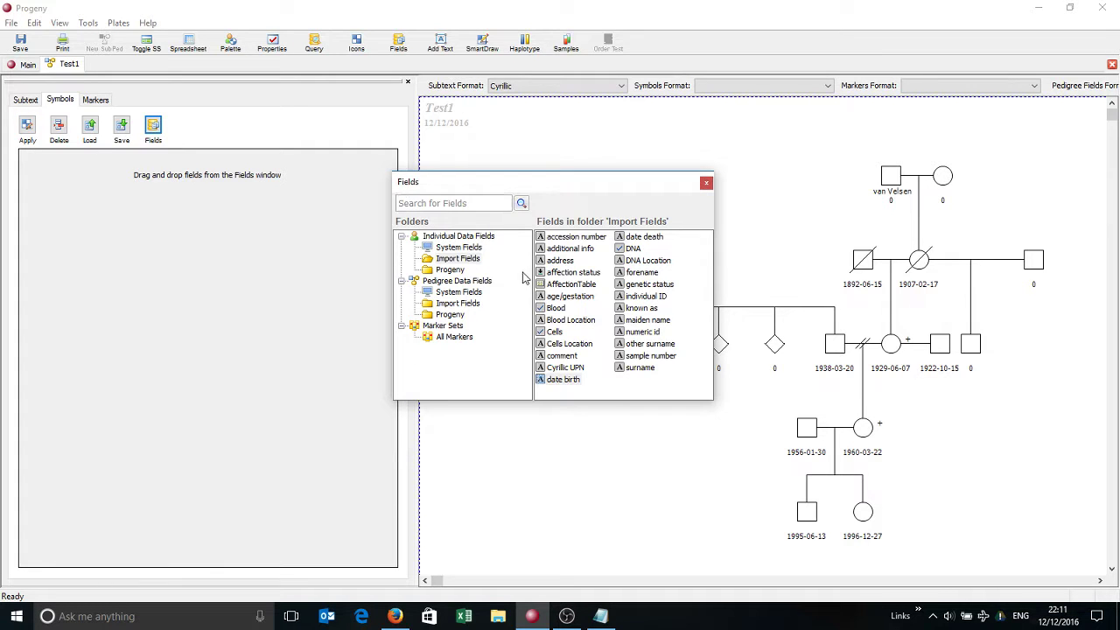
left_click_drag(648, 285, 270, 219)
left_click(74, 159)
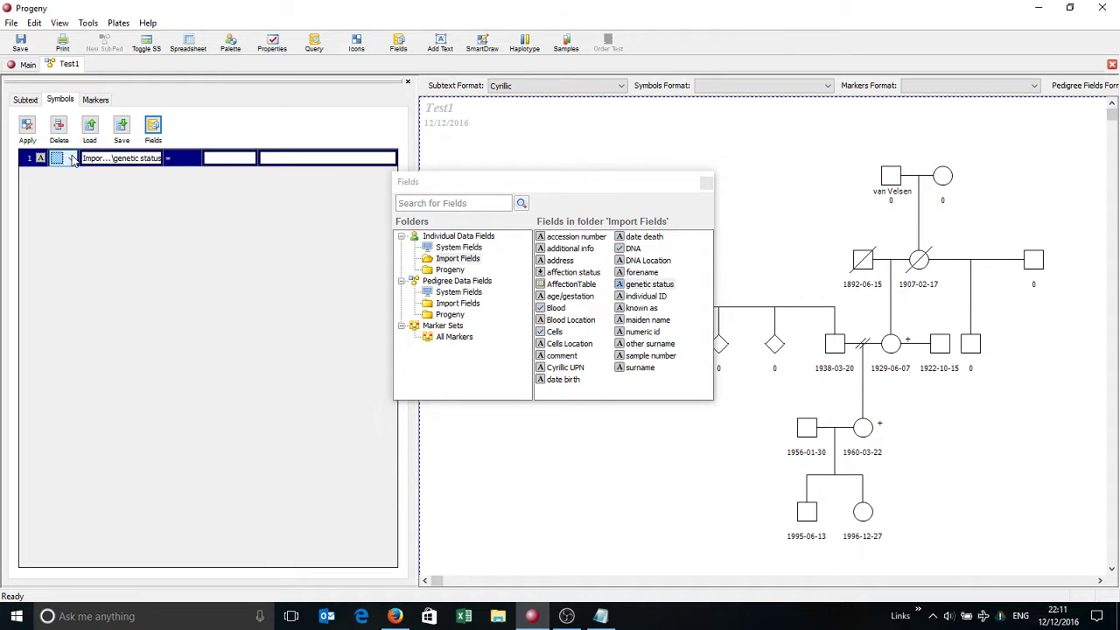
left_click(71, 159)
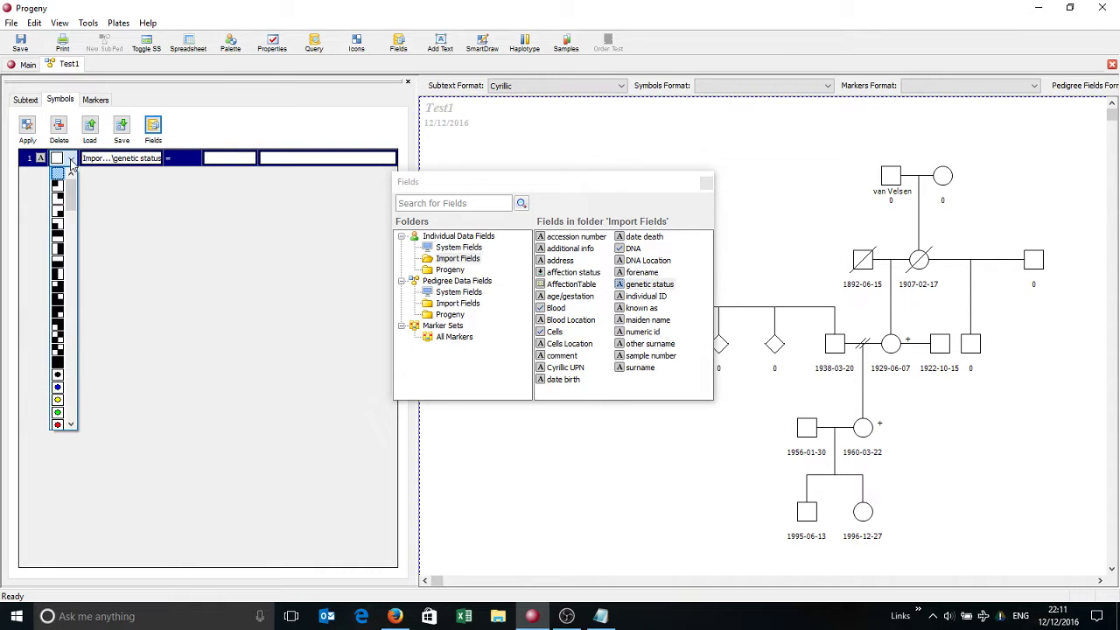
left_click(58, 365)
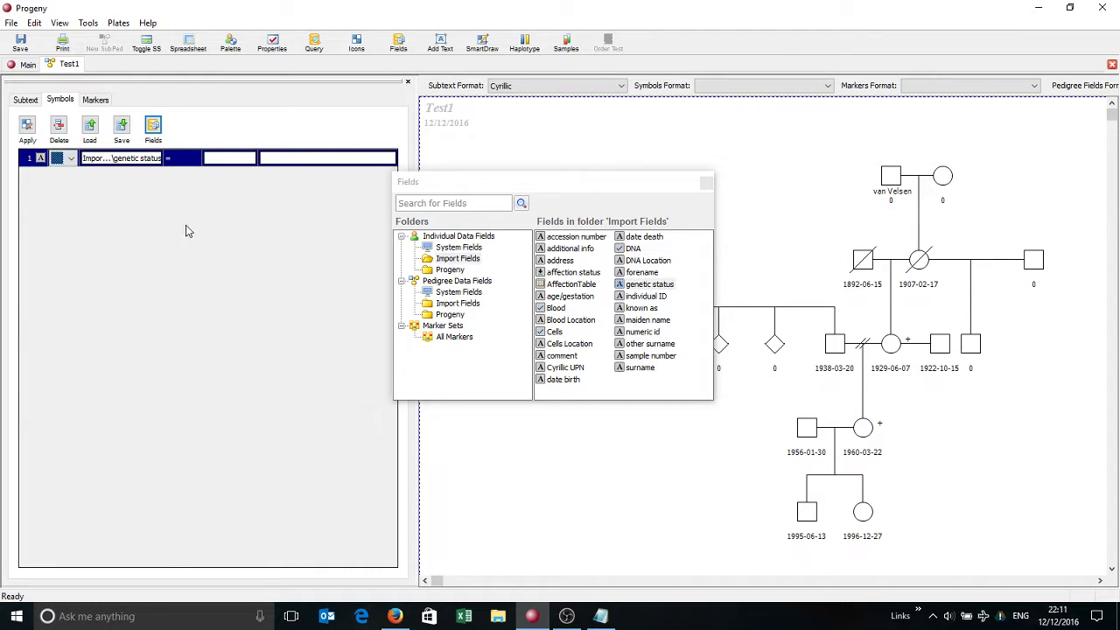
Step: Set both the matching value and the legend label of the genetic status symbol to "Affected"
left_click(218, 157)
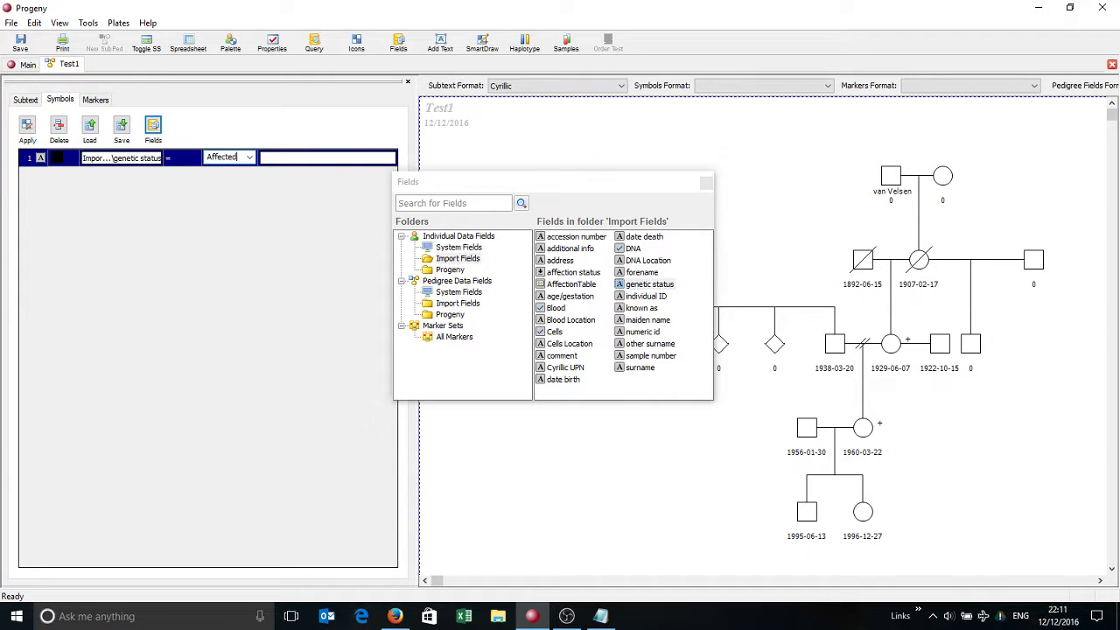
type("Affected")
left_click(268, 155)
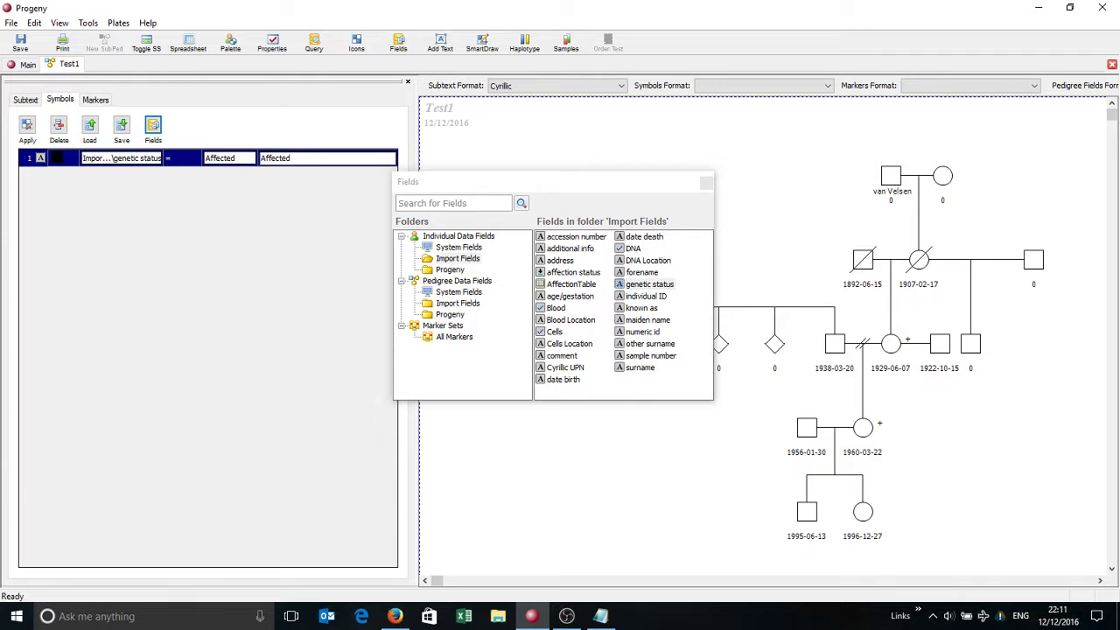
Step: Save the symbols format as "Cyrillic" in the Progeny folder and close the field list
left_click(121, 129)
left_click(461, 233)
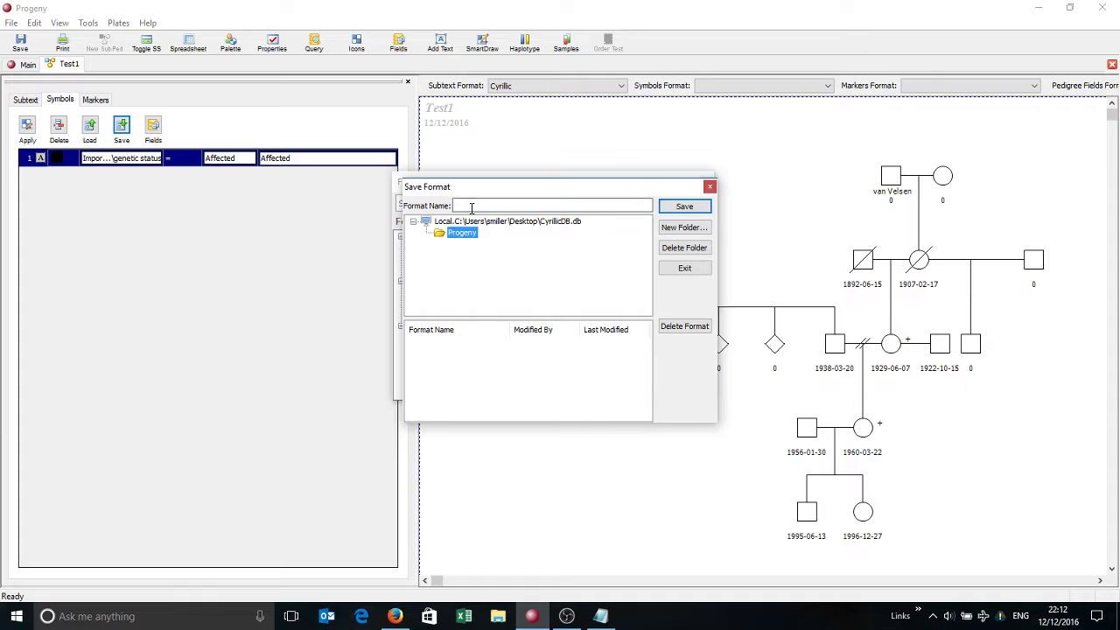
left_click(470, 208)
left_click(663, 202)
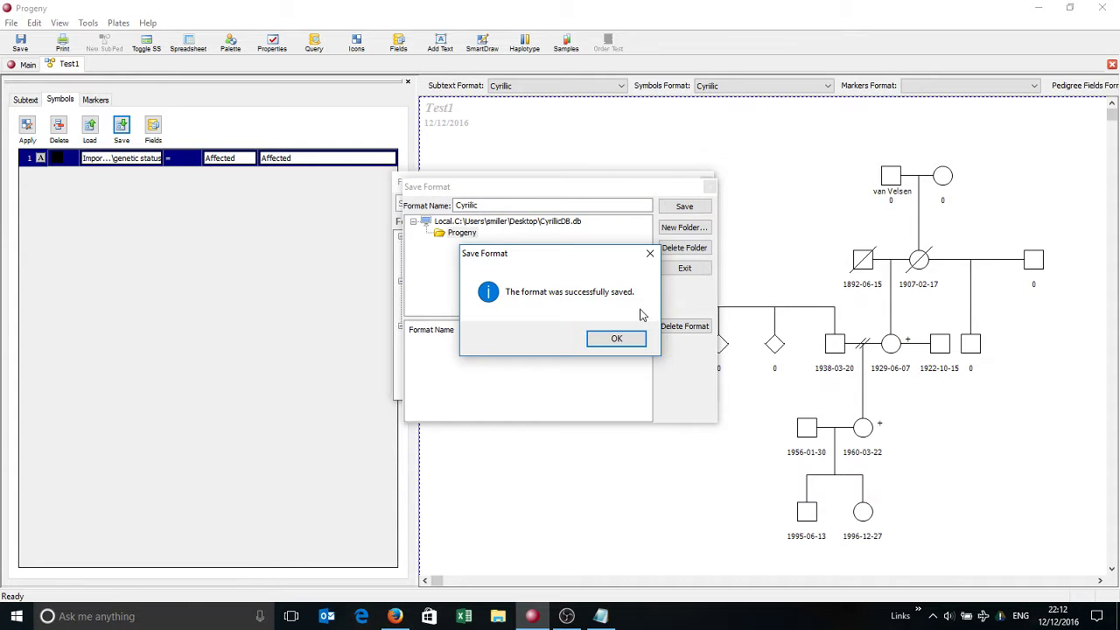
left_click(630, 336)
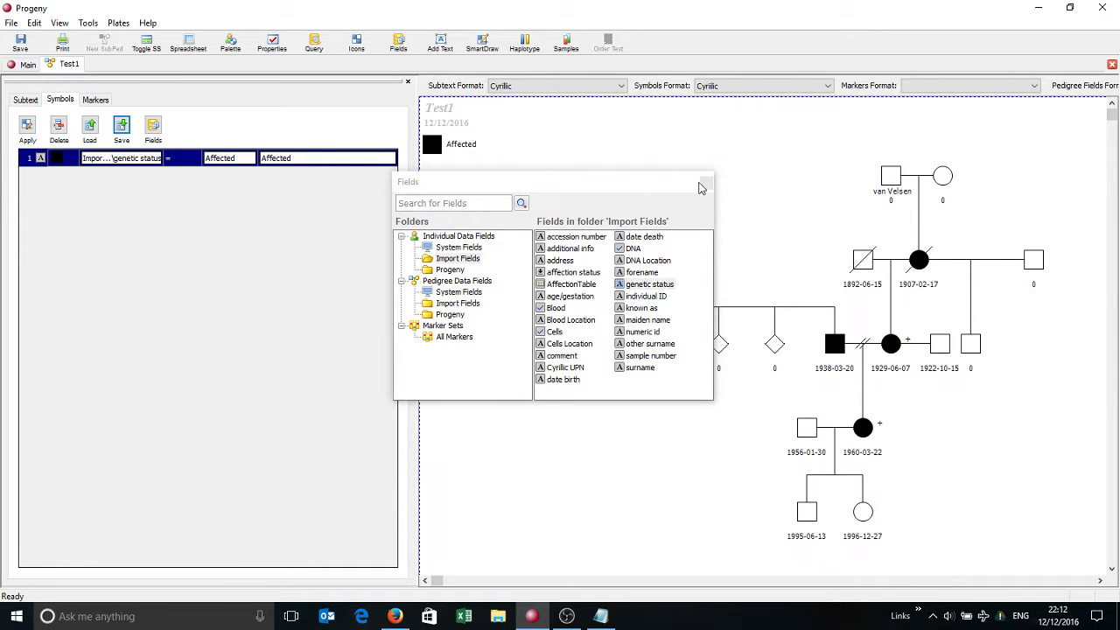
left_click(707, 183)
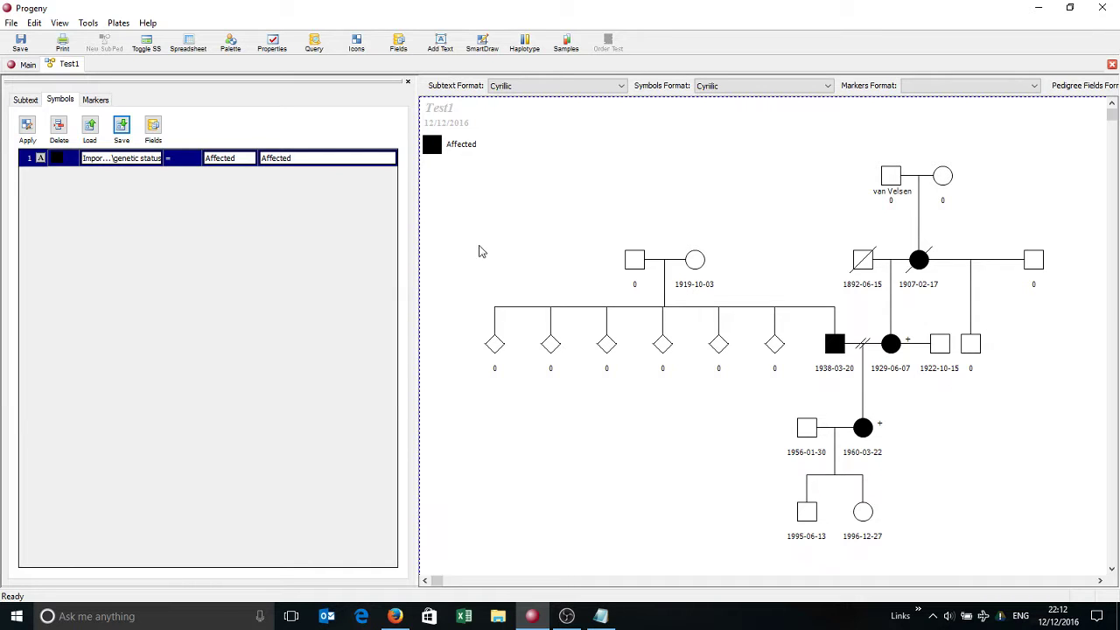
Step: Add the genetic status import field to the symbols format three more times, as rows 2 to 4
left_click(156, 129)
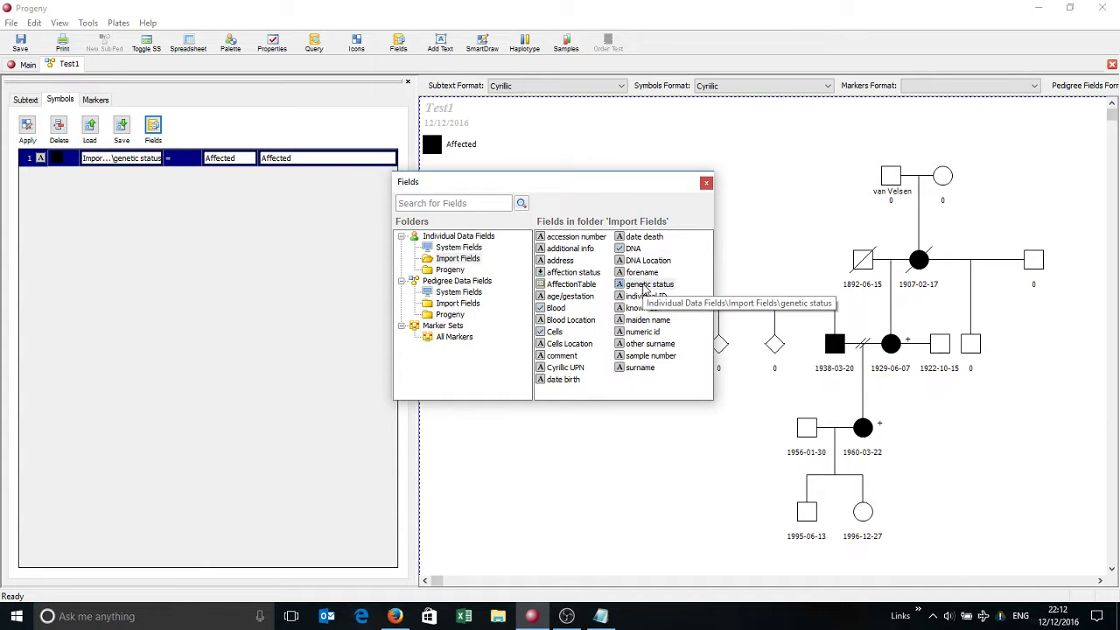
left_click_drag(645, 292, 332, 195)
left_click_drag(639, 292, 323, 248)
left_click_drag(634, 287, 319, 294)
Step: Set the matching values of genetic status rows 2, 3 and 4 to q1, q2 and q1q2
left_click(223, 175)
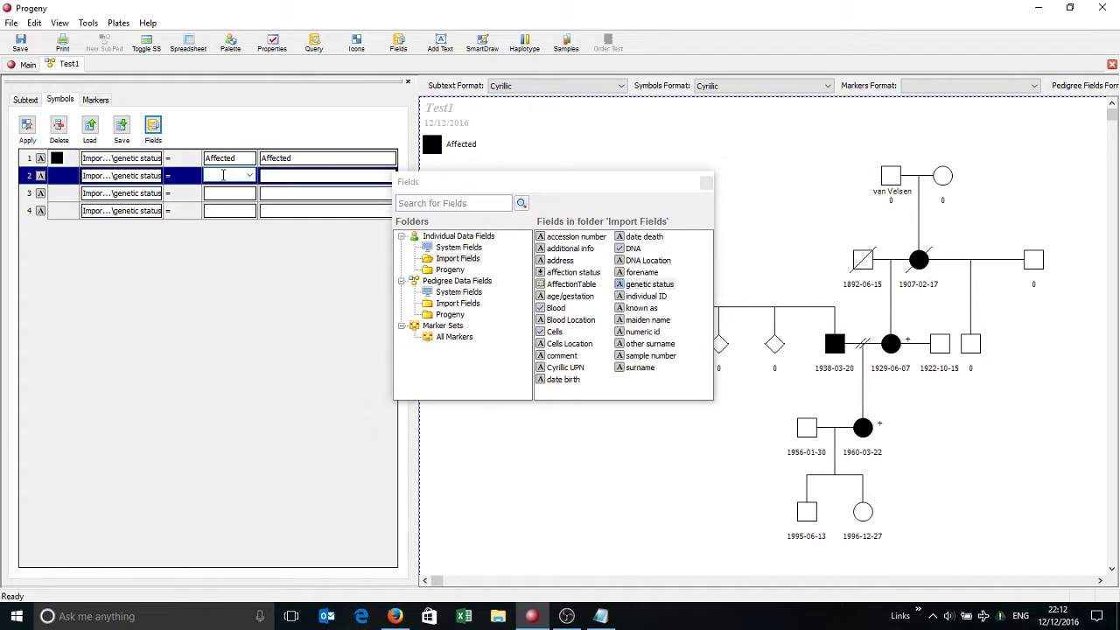
left_click(236, 193)
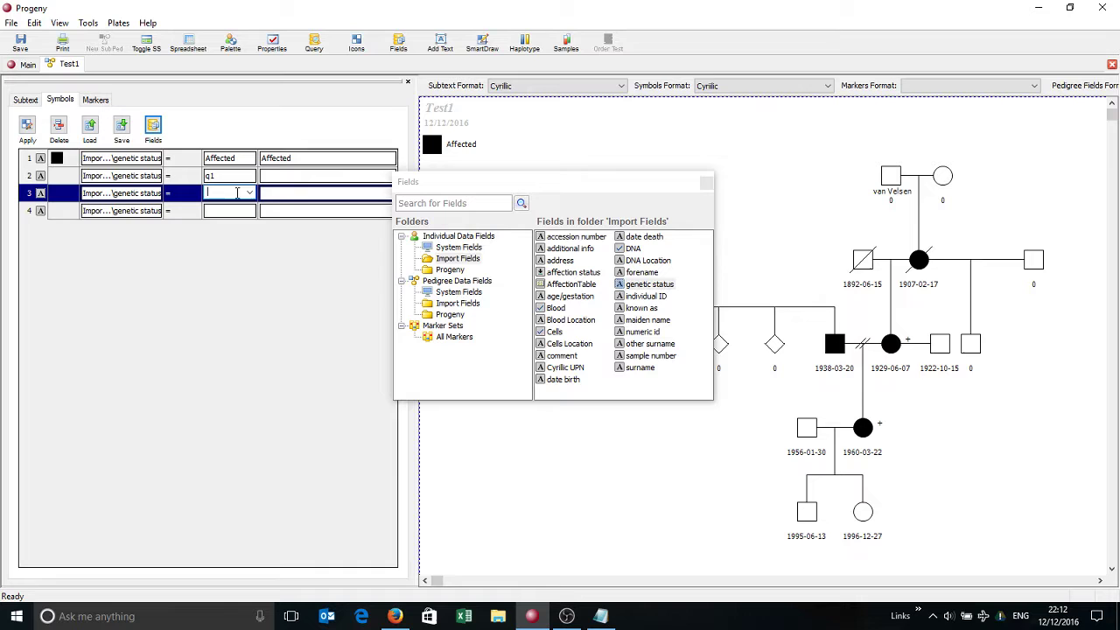
type("q2")
left_click(239, 210)
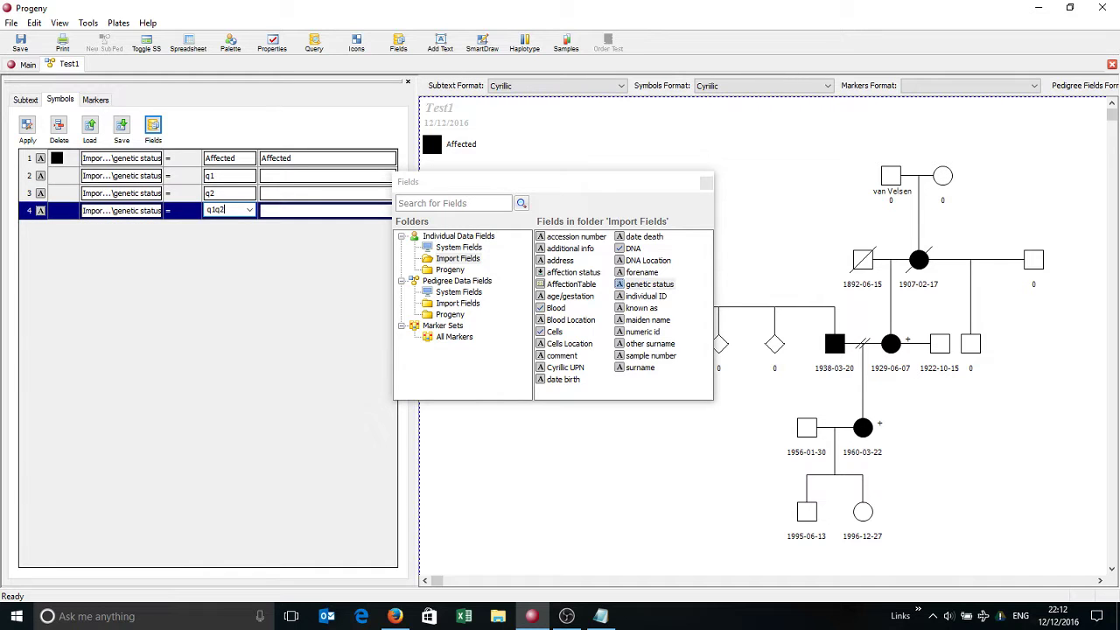
Step: Assign an upper-left filled quadrant to q1, an upper-right quadrant to q2, and a filled upper half to q1q2
left_click(58, 175)
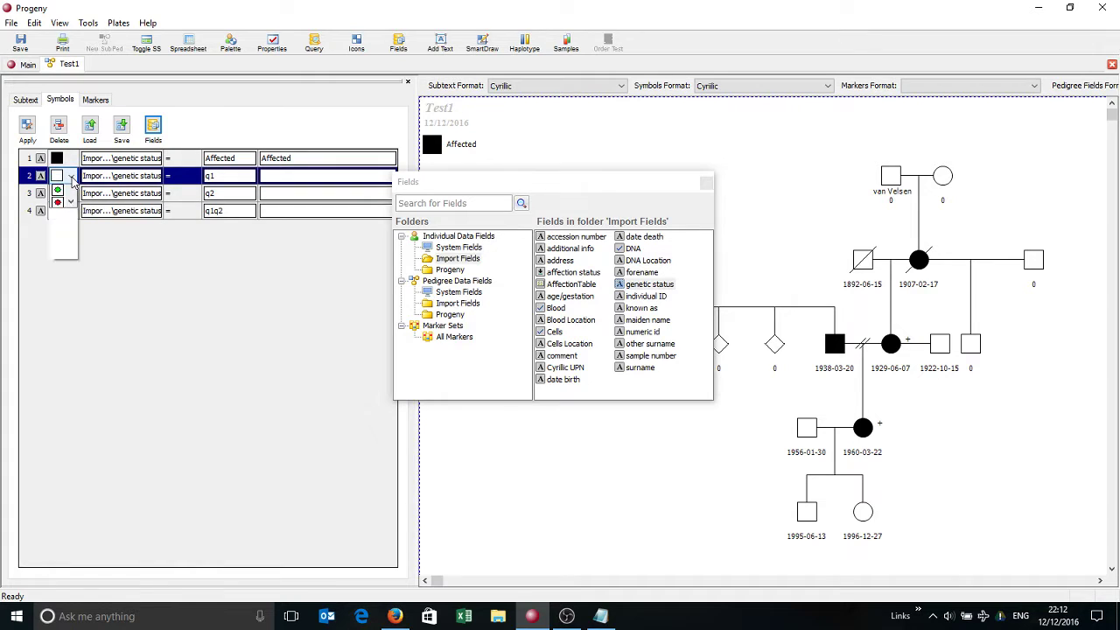
left_click(58, 205)
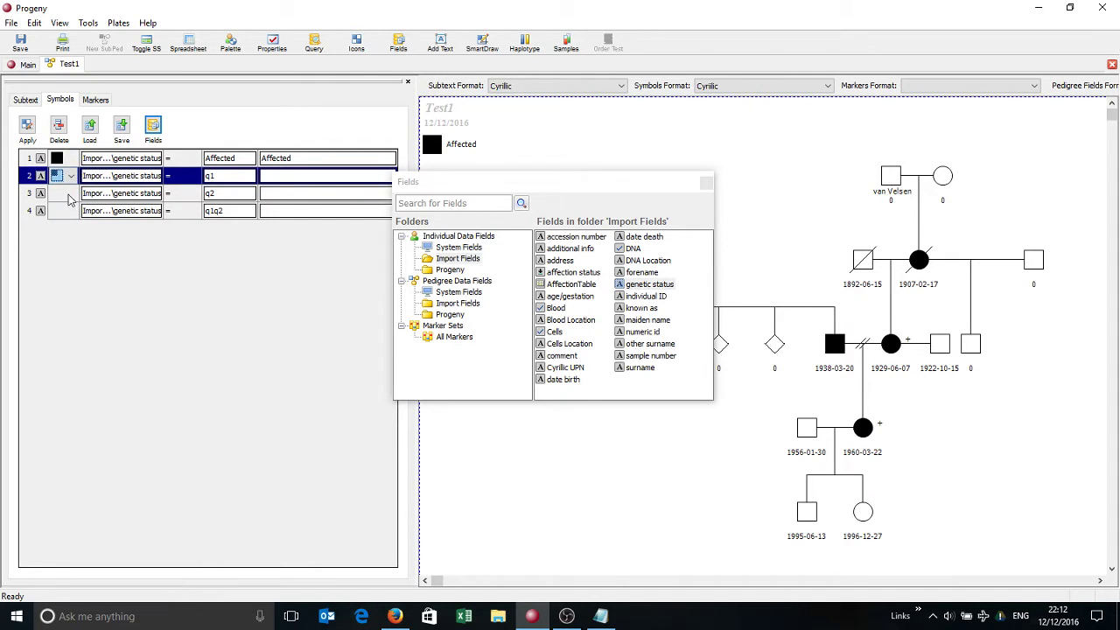
left_click(70, 193)
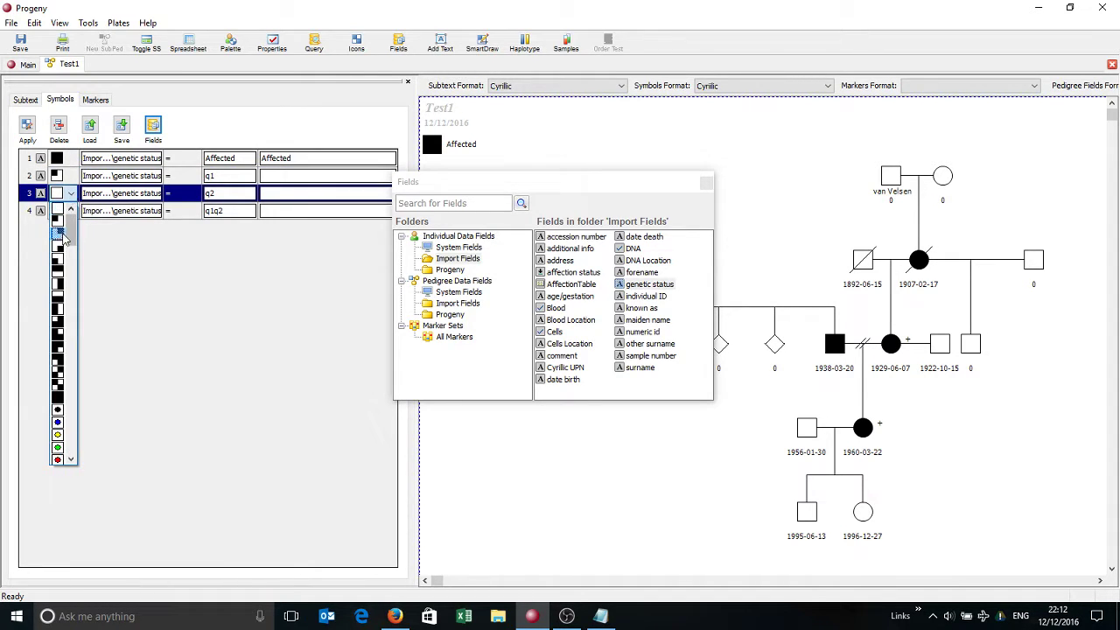
left_click(67, 240)
left_click(71, 211)
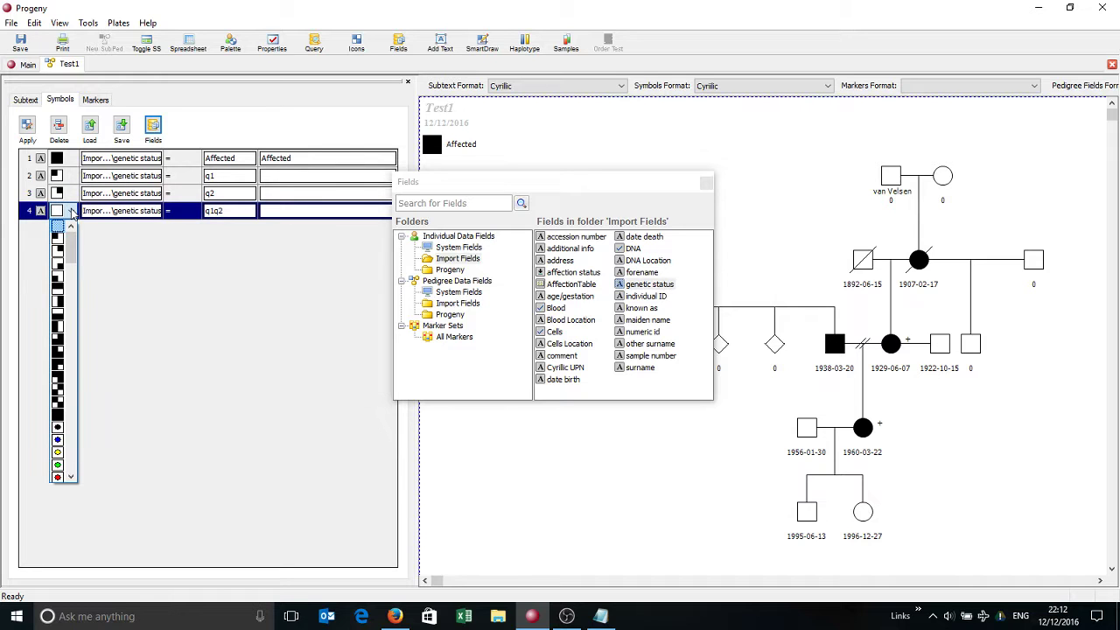
left_click(58, 287)
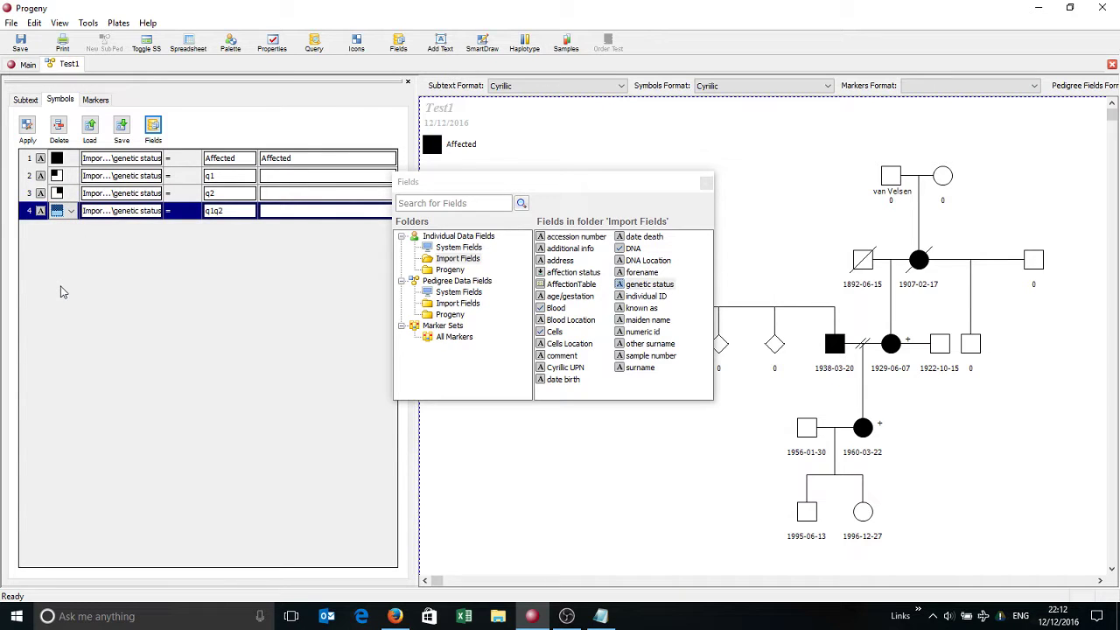
Step: Save the symbols format over the existing "Cyrillic" format in the Progeny folder, closing the field list and the format palette
left_click(122, 129)
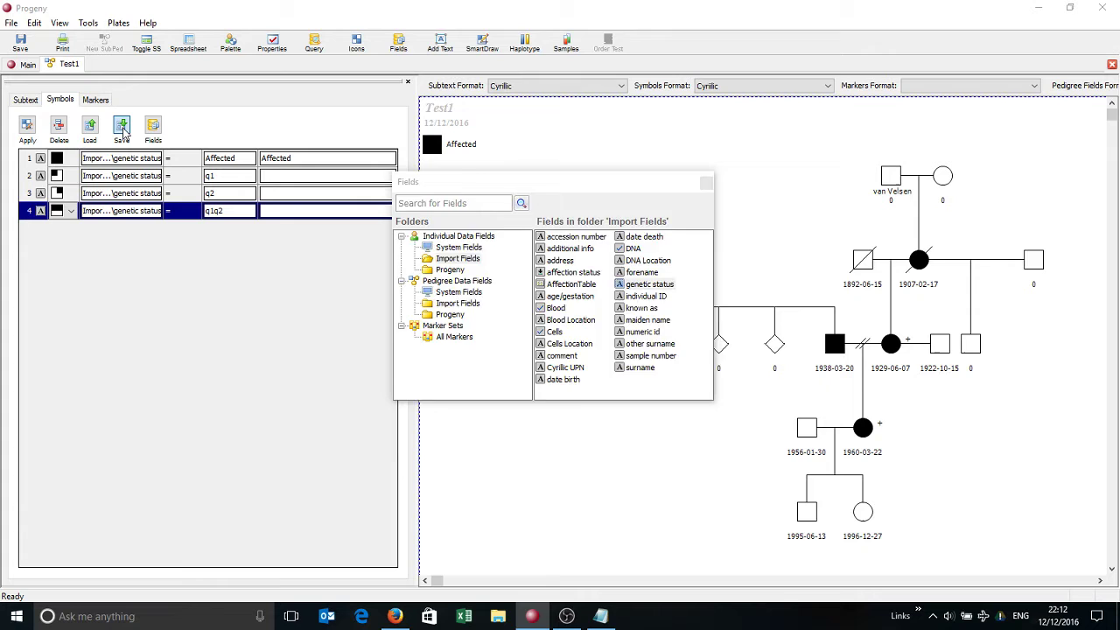
left_click(461, 233)
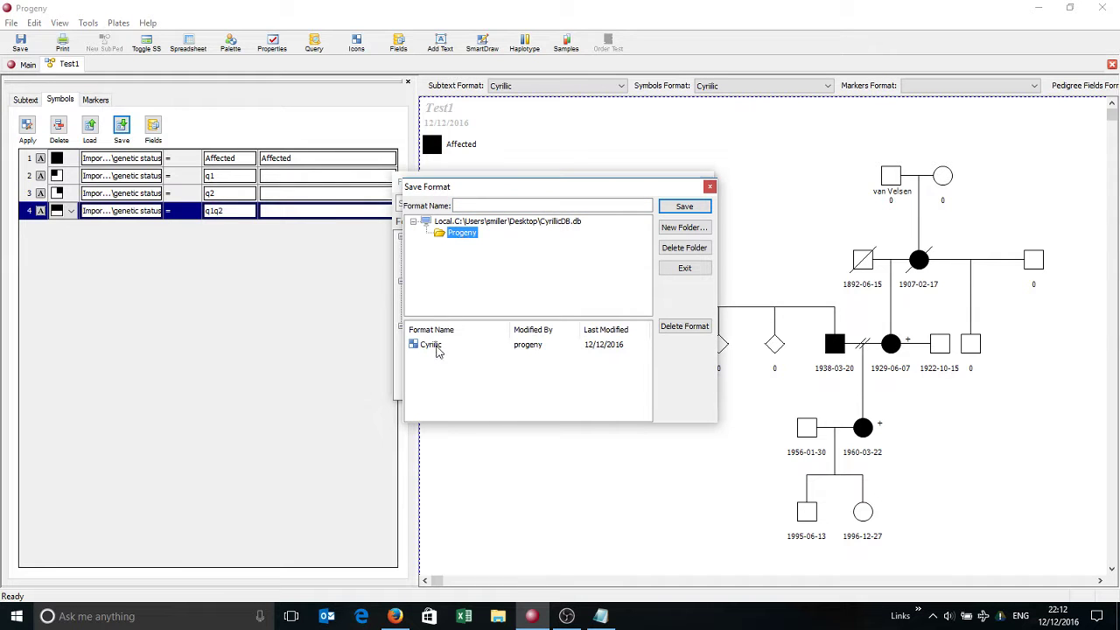
left_click(434, 346)
left_click(685, 206)
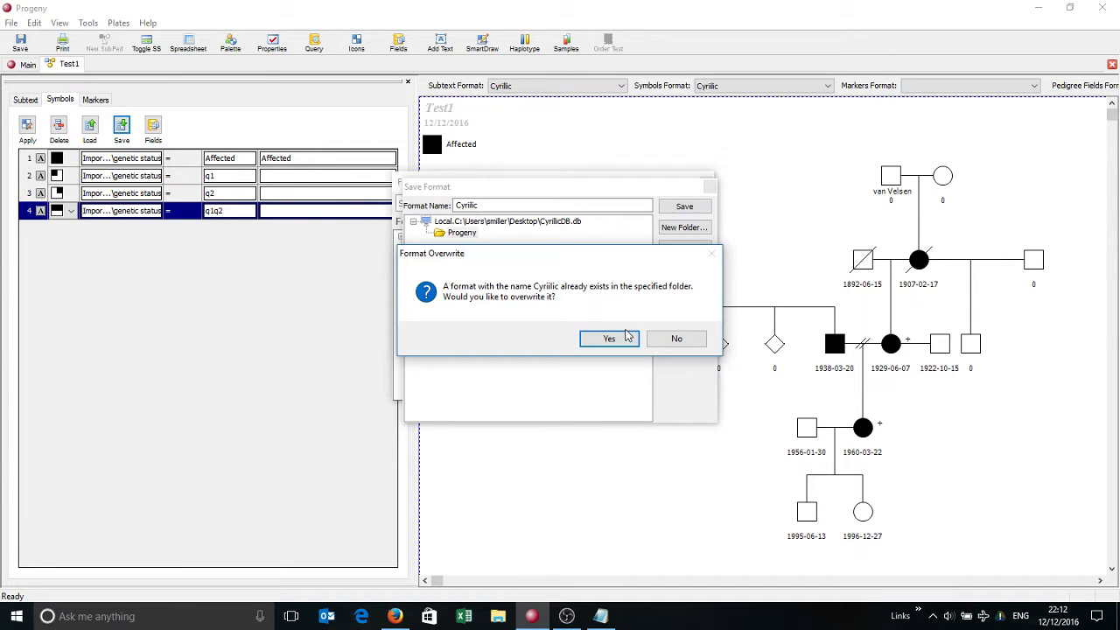
left_click(618, 339)
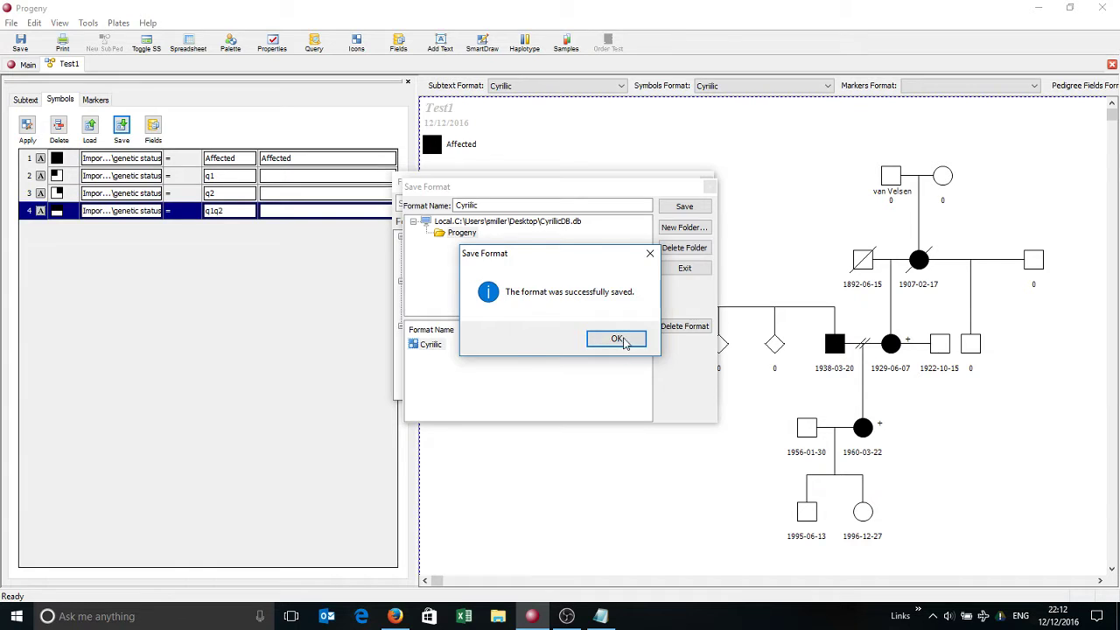
left_click(622, 341)
left_click(706, 182)
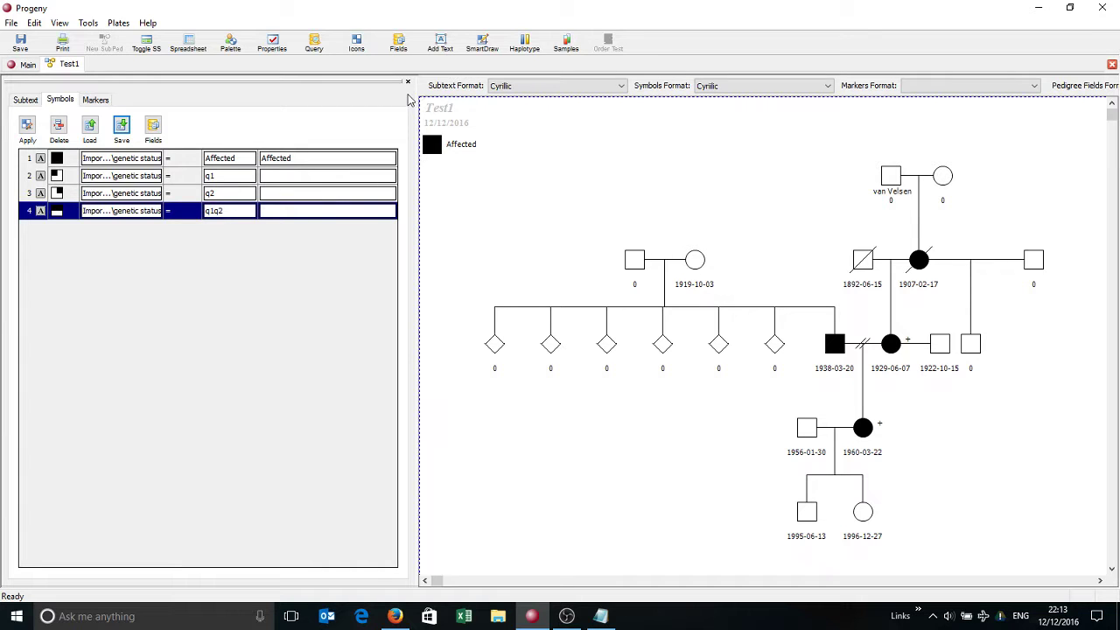
left_click(407, 84)
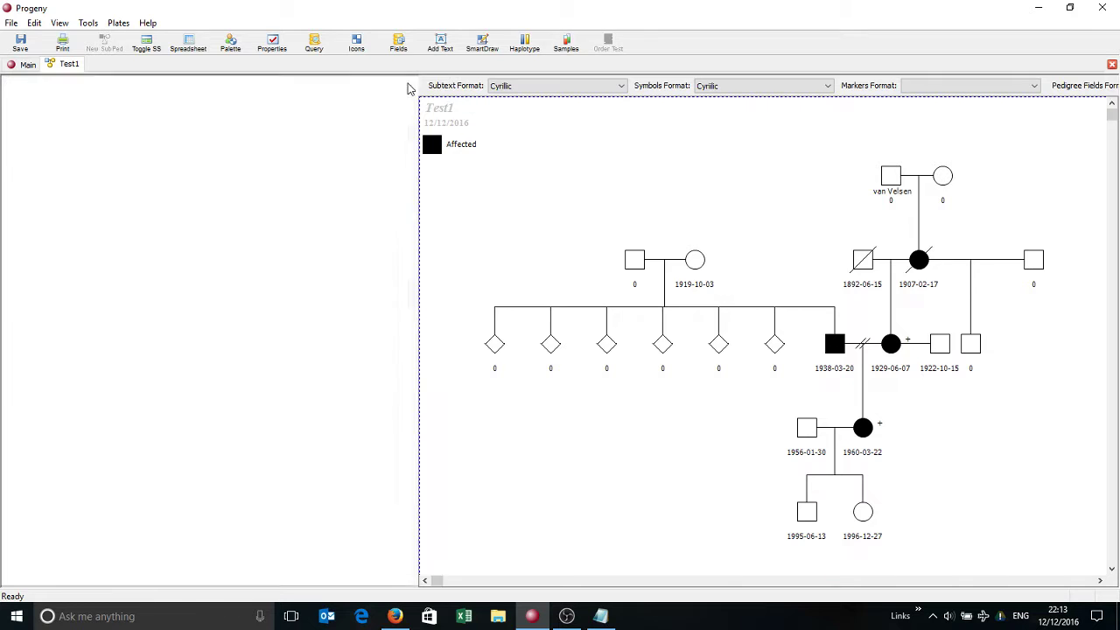
Step: Run an individual data spreadsheet with the system field Global ID and the import field date birth as columns
left_click(188, 44)
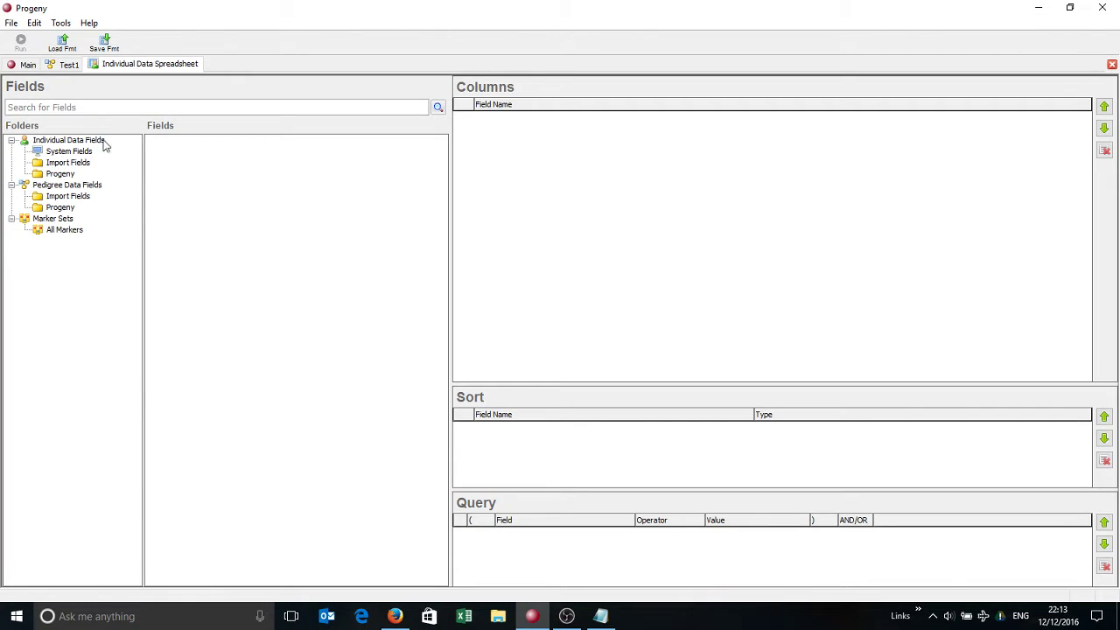
left_click(76, 151)
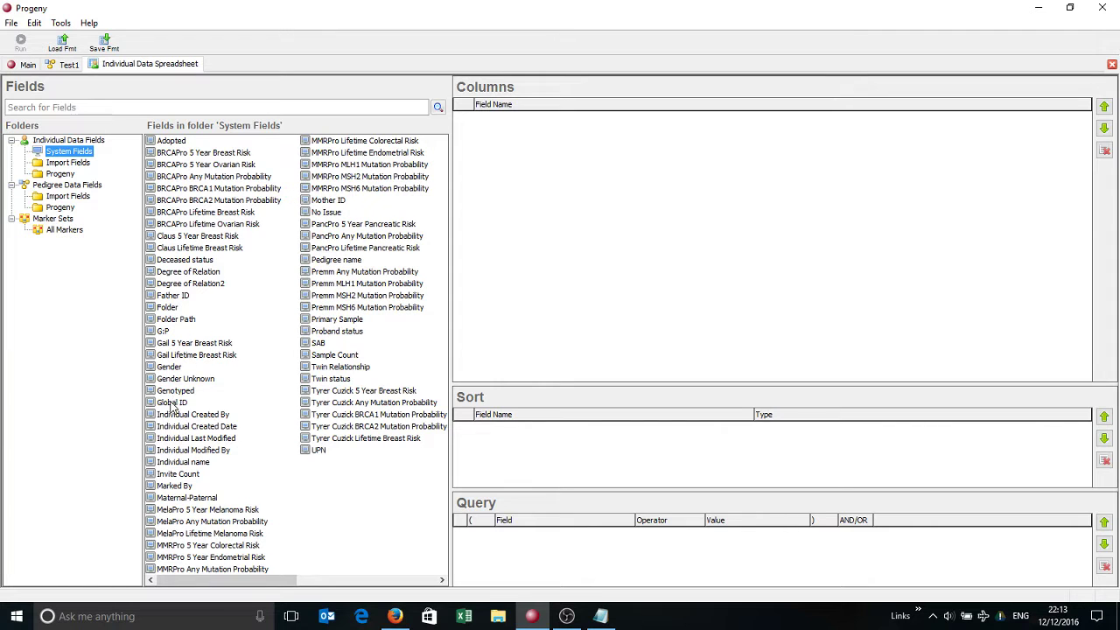
left_click_drag(173, 402, 480, 241)
left_click(70, 163)
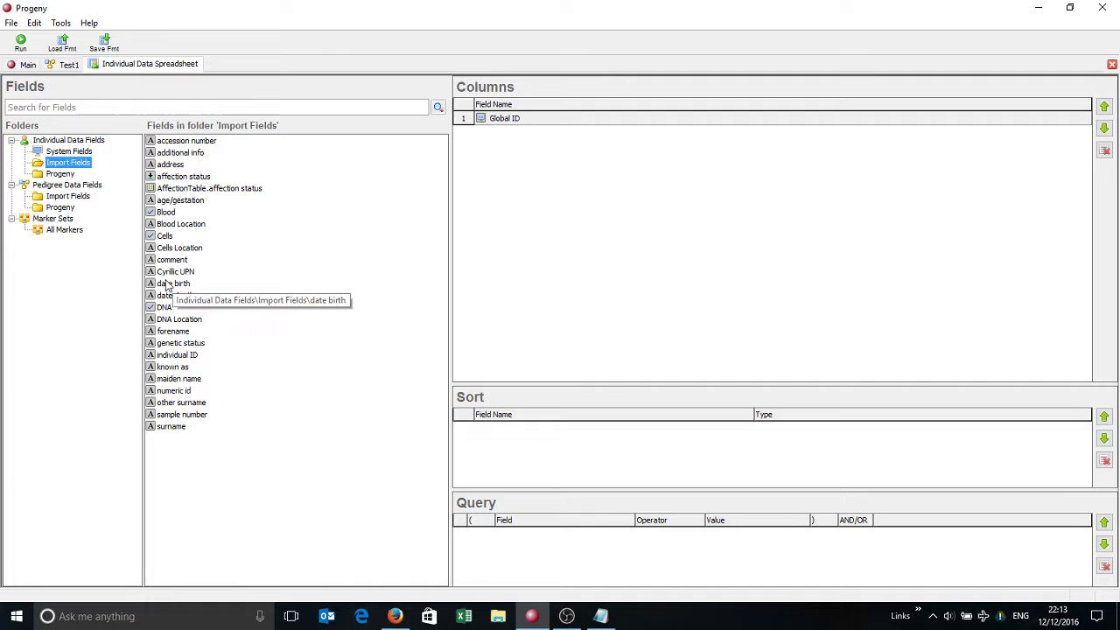
left_click_drag(164, 285, 512, 225)
left_click(26, 51)
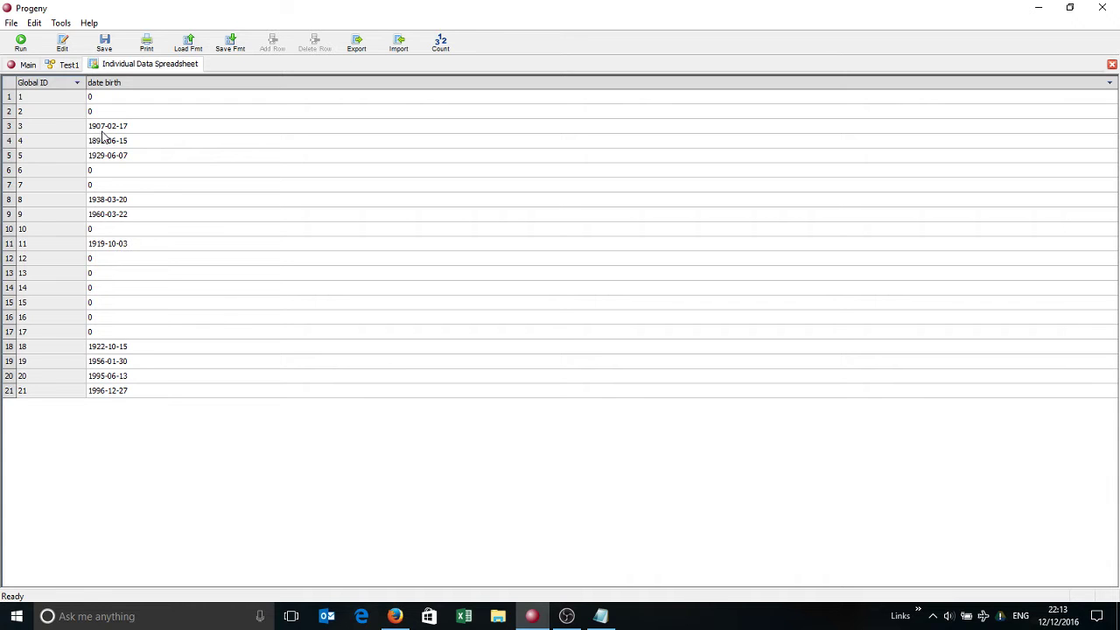
Step: Close the individual data spreadsheet and the Test1 pedigree, saving the changes to the pedigree
right_click(136, 70)
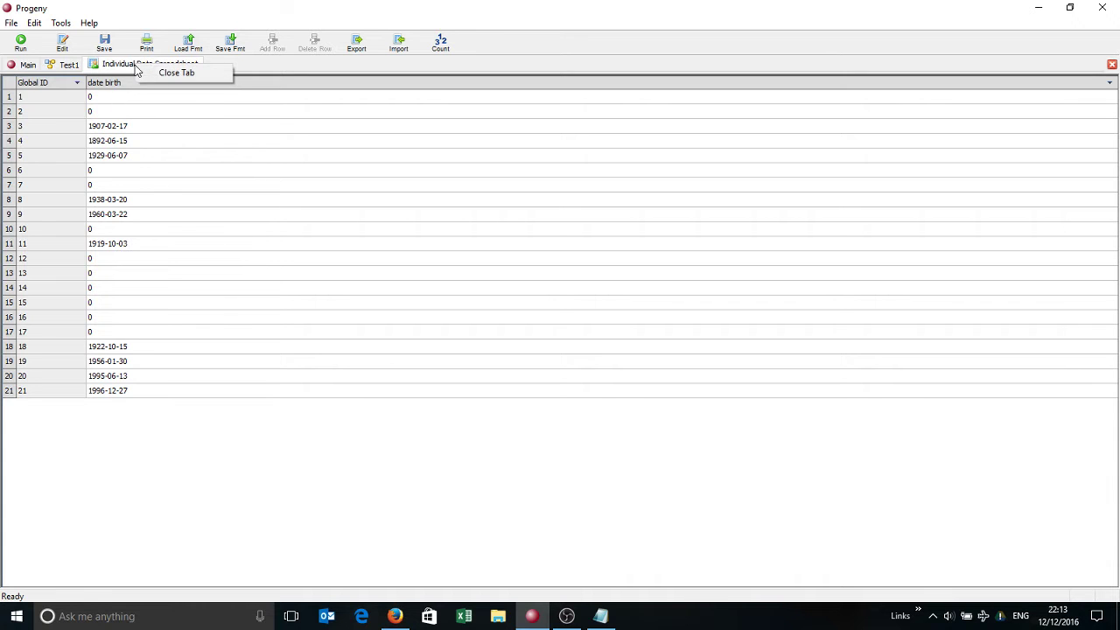
left_click(157, 73)
right_click(74, 70)
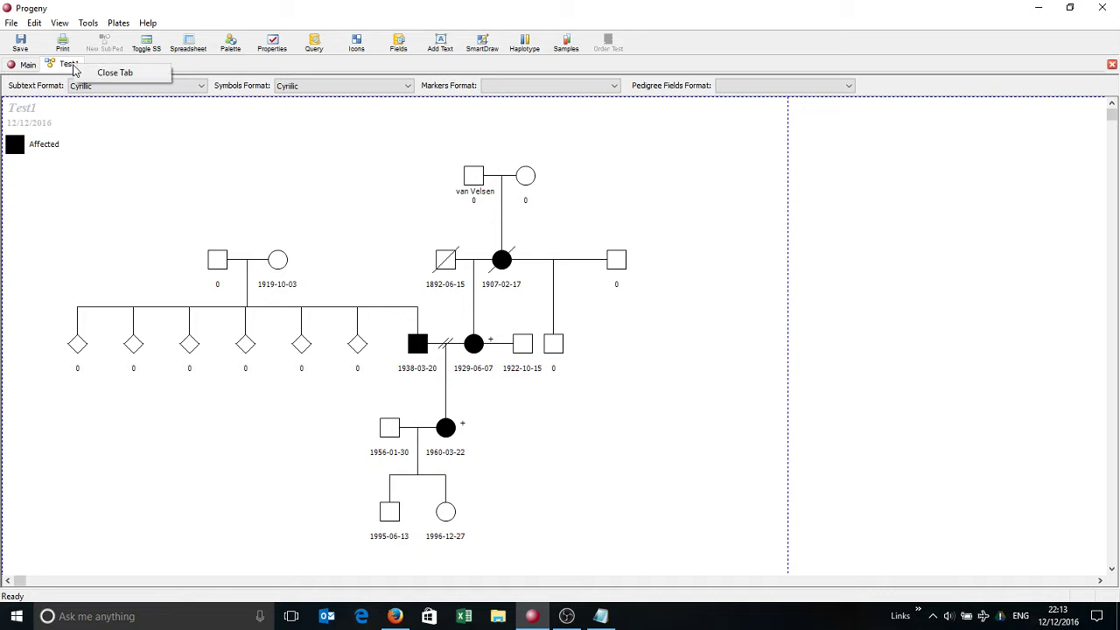
left_click(98, 73)
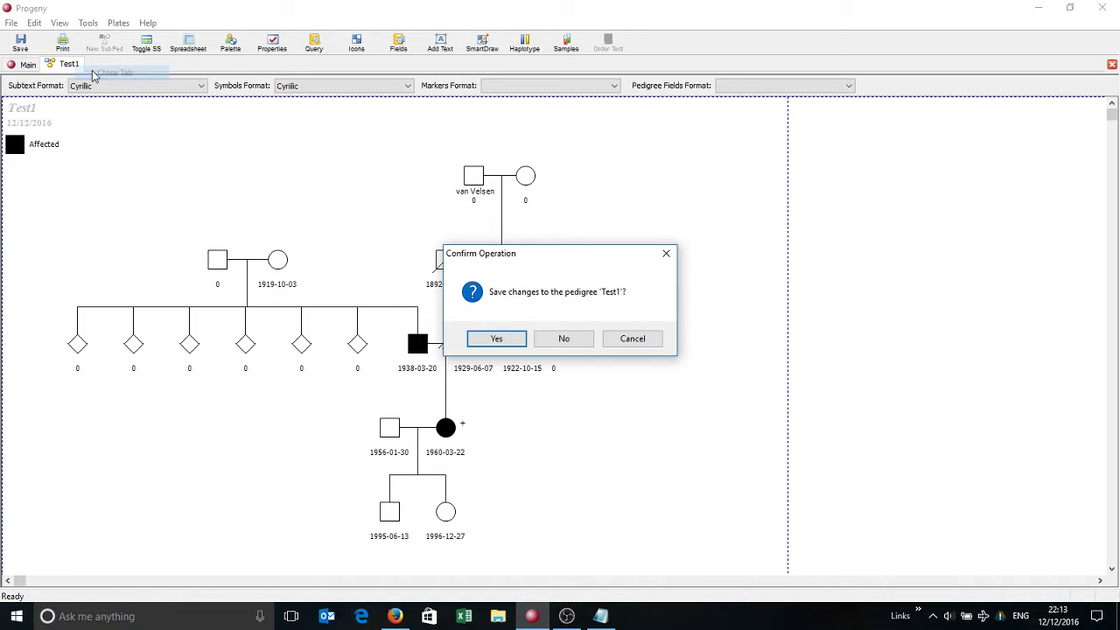
left_click(472, 340)
Step: Change the type of the individual import field "date birth" to Date, accepting the data conversion
left_click(16, 403)
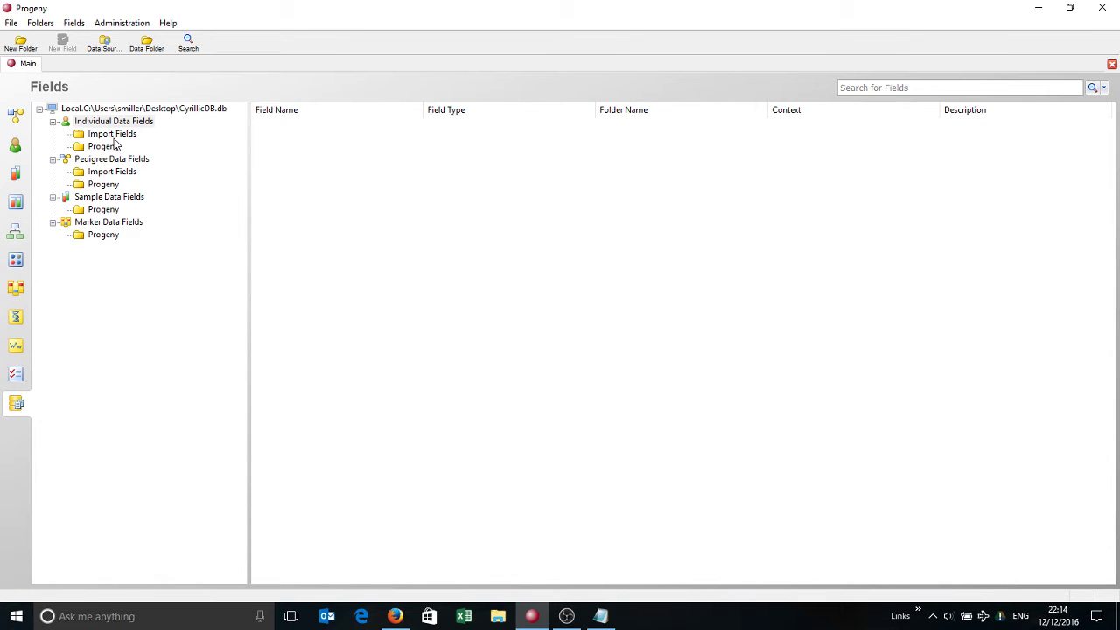
left_click(113, 136)
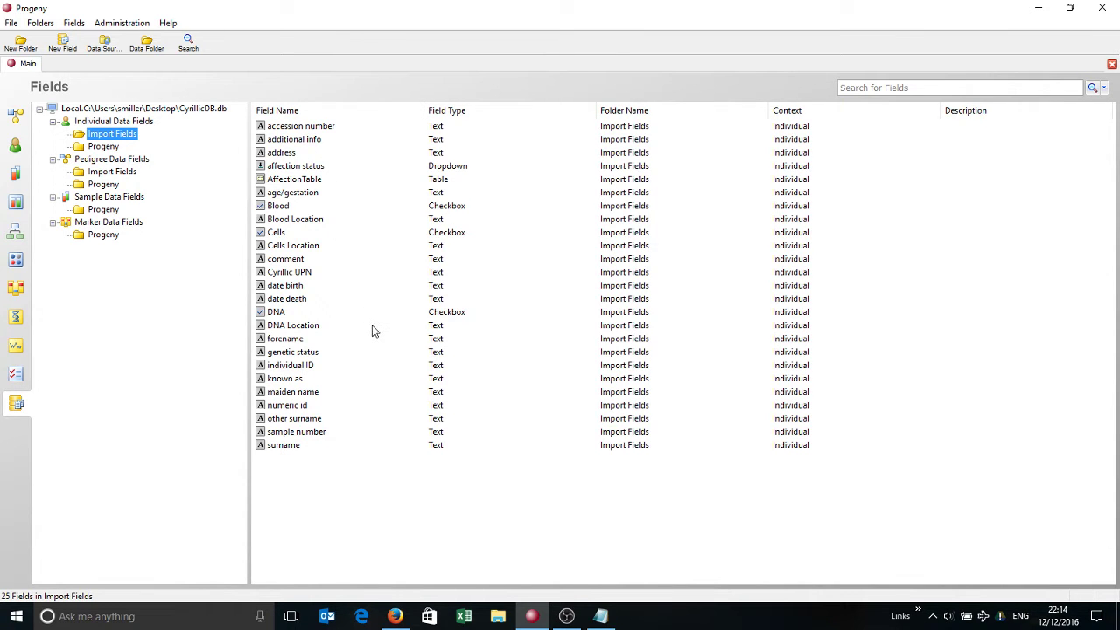
left_click(287, 288)
right_click(287, 293)
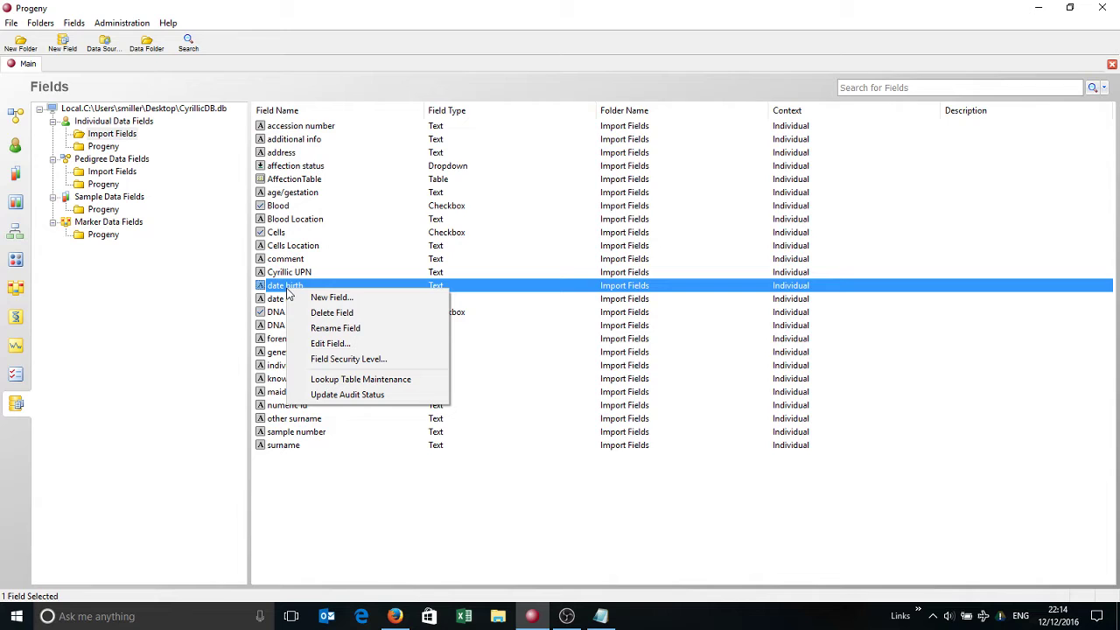
left_click(321, 345)
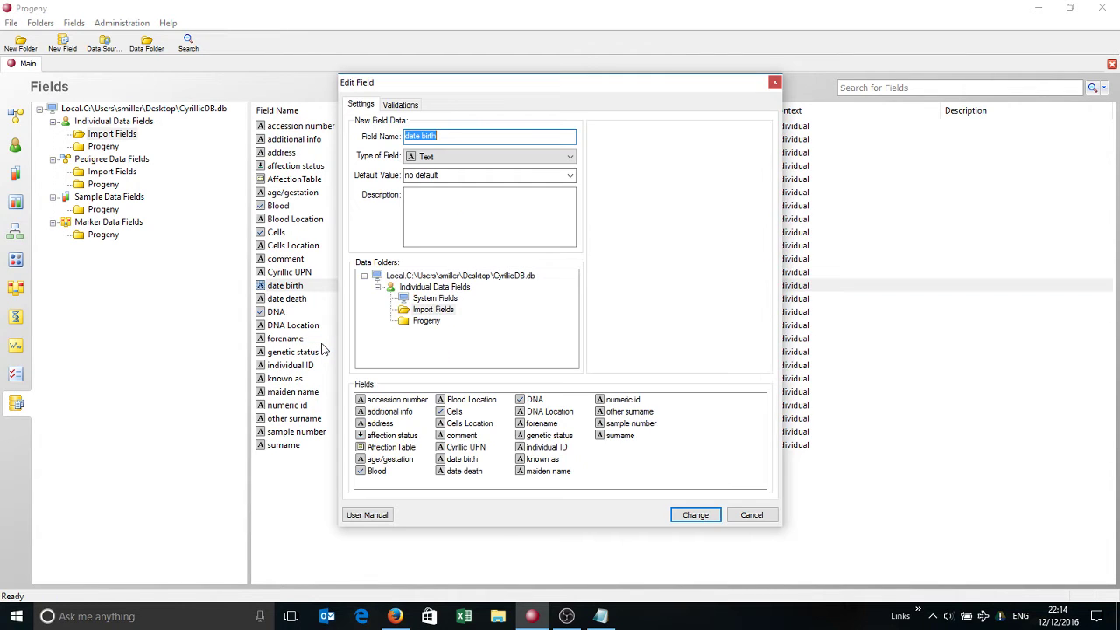
left_click(441, 157)
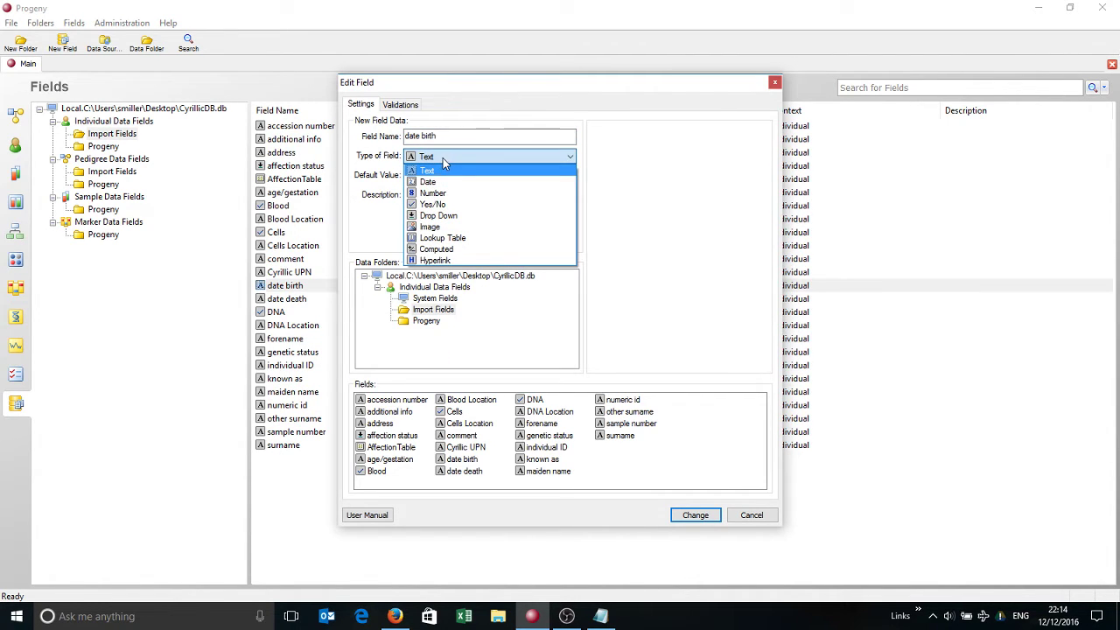
left_click(433, 182)
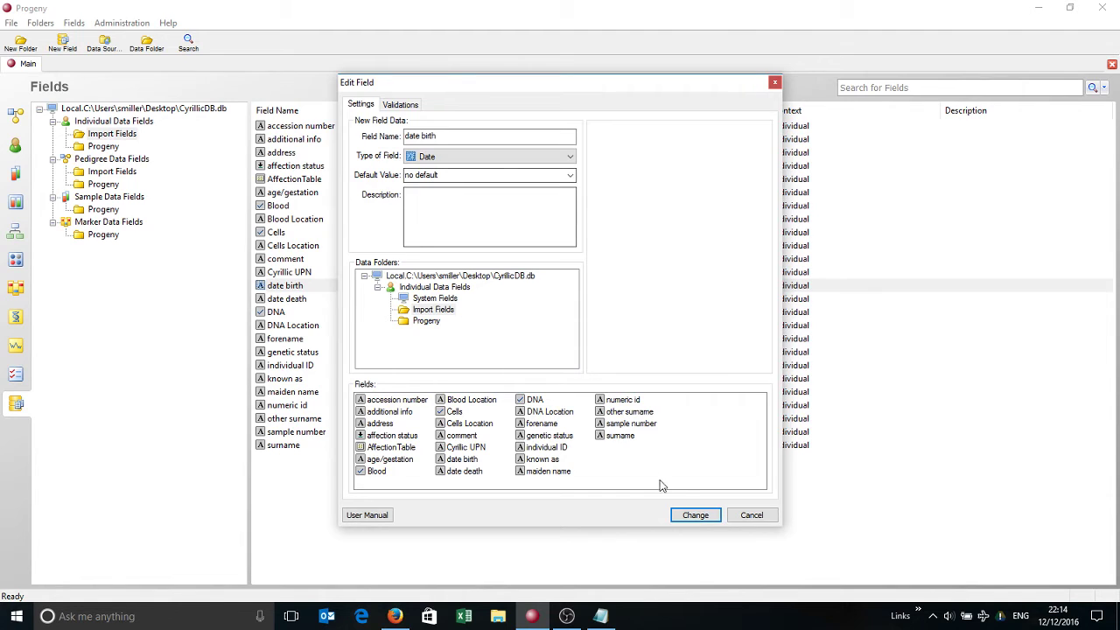
left_click(693, 515)
left_click(588, 340)
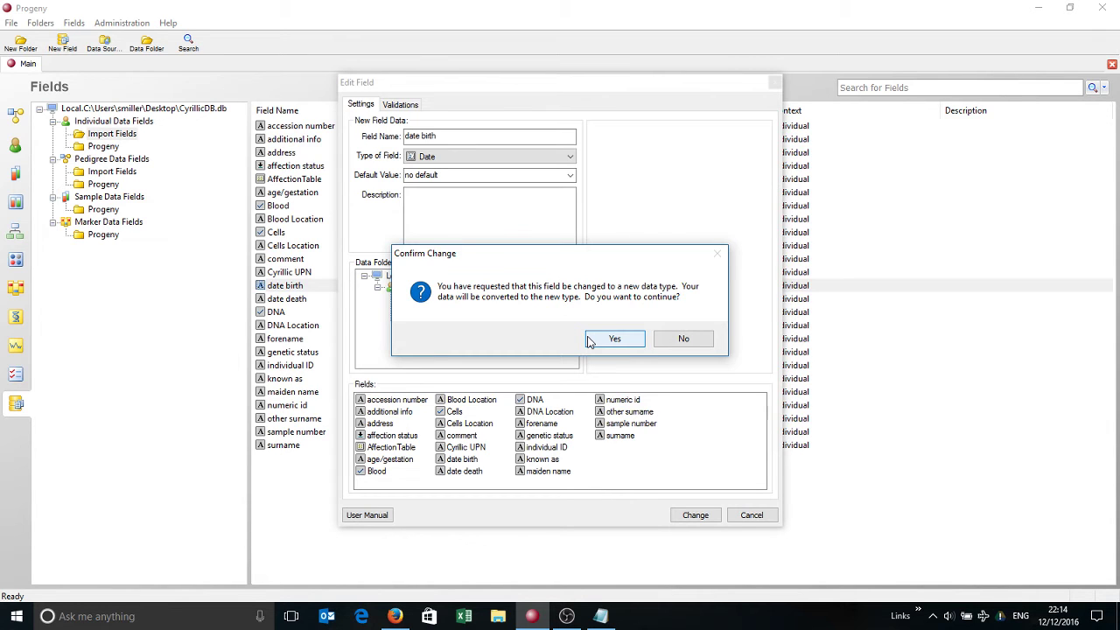
left_click(589, 340)
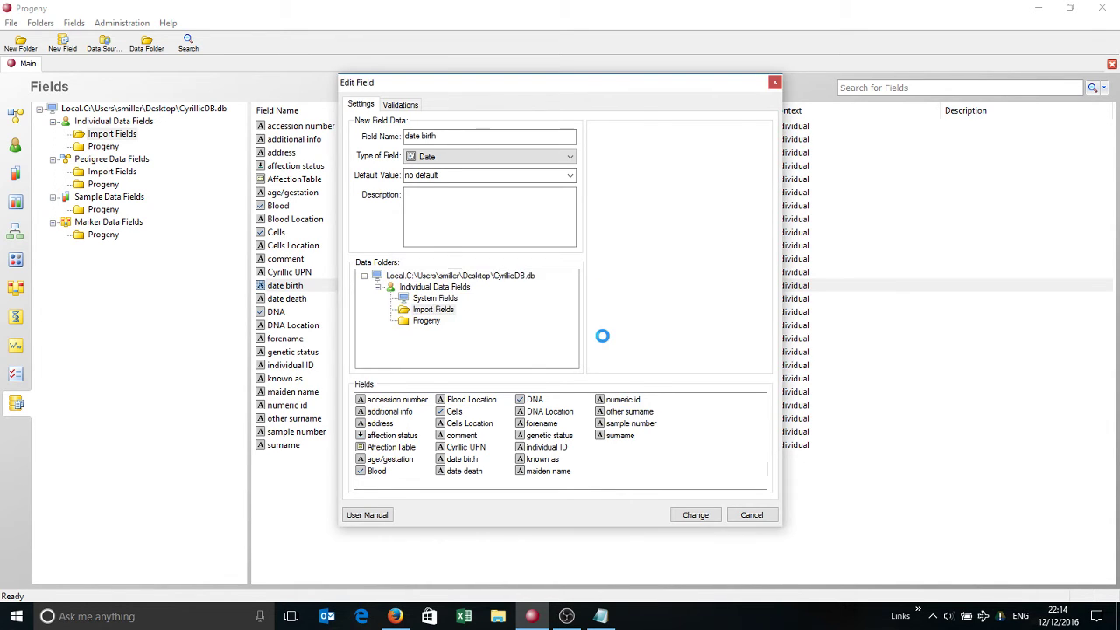
Step: Reopen the Test1 pedigree from the pedigree list to check the birth dates in its subtext
left_click(22, 125)
left_click(282, 127)
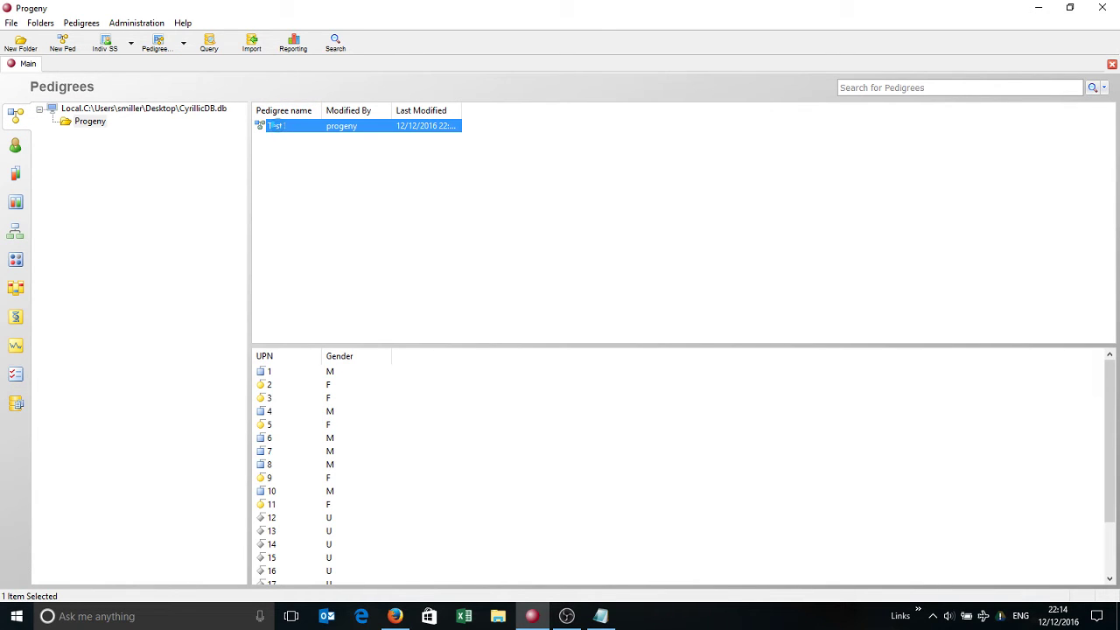
double_click(275, 128)
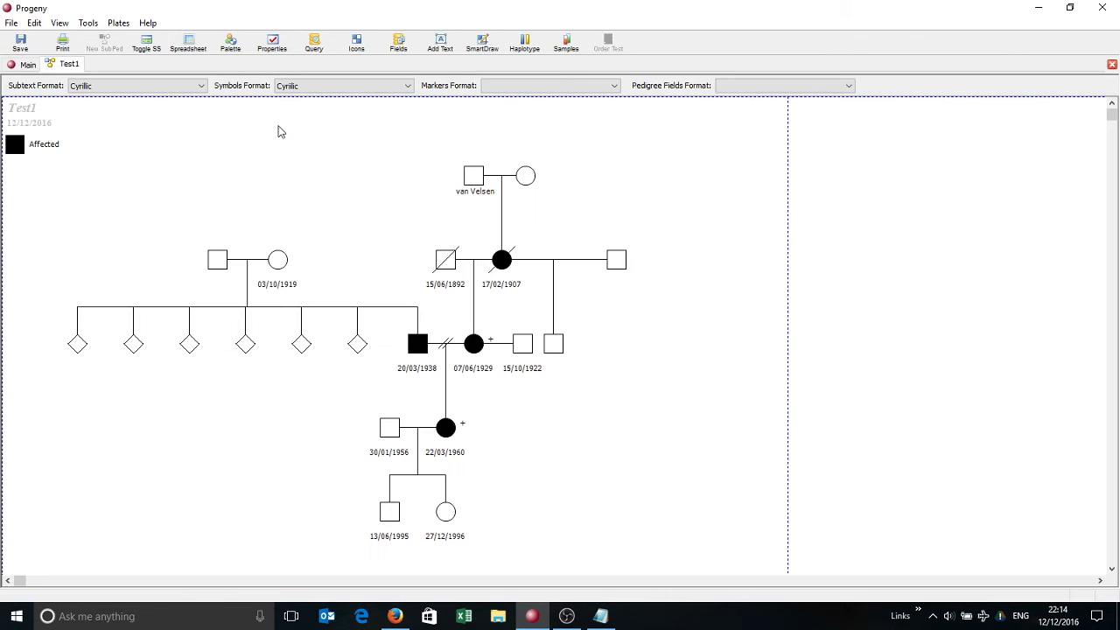